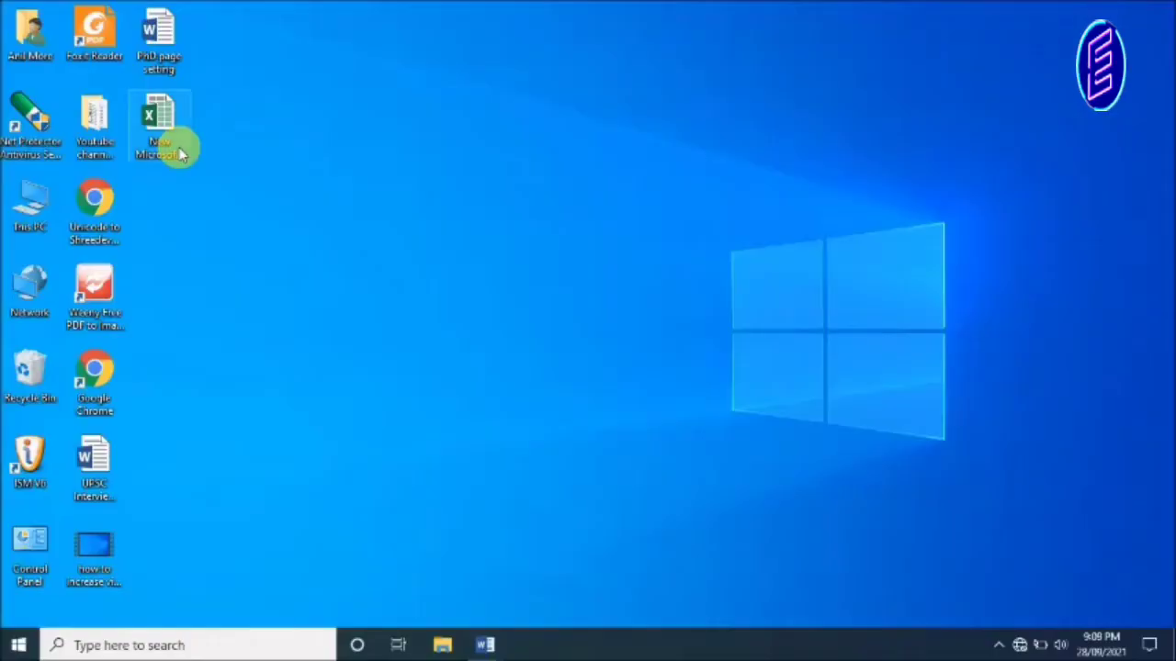
Step: Open the New Microsoft Excel Worksheet file and zoom the empty Sheet1 to 150%
double_click(178, 150)
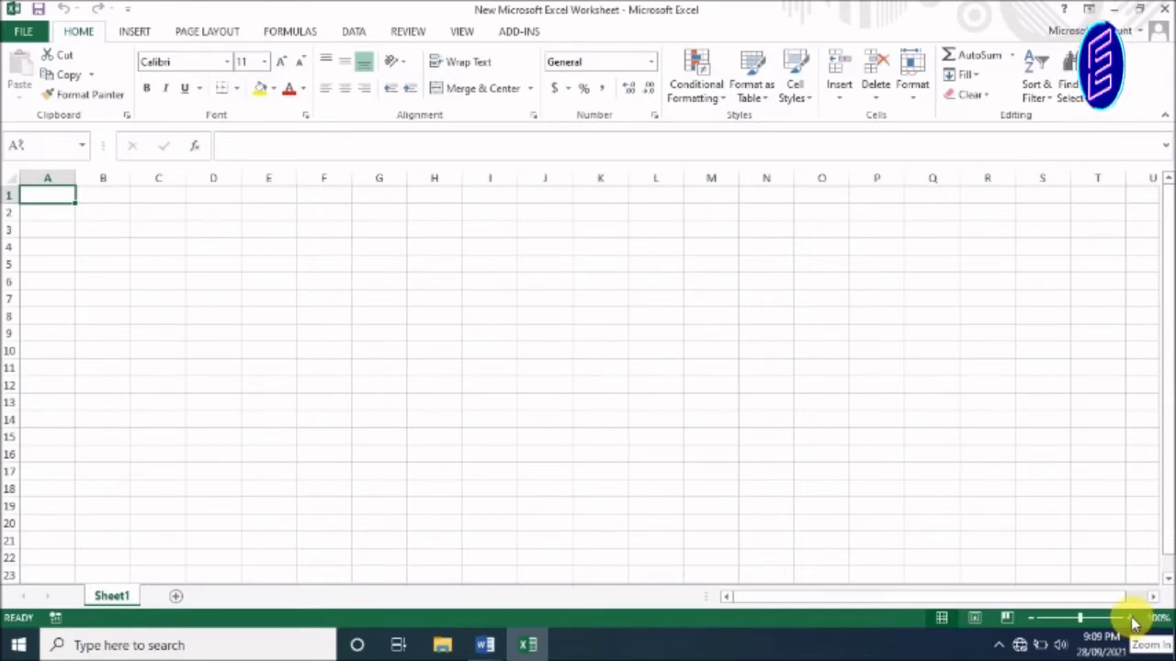
click(1133, 621)
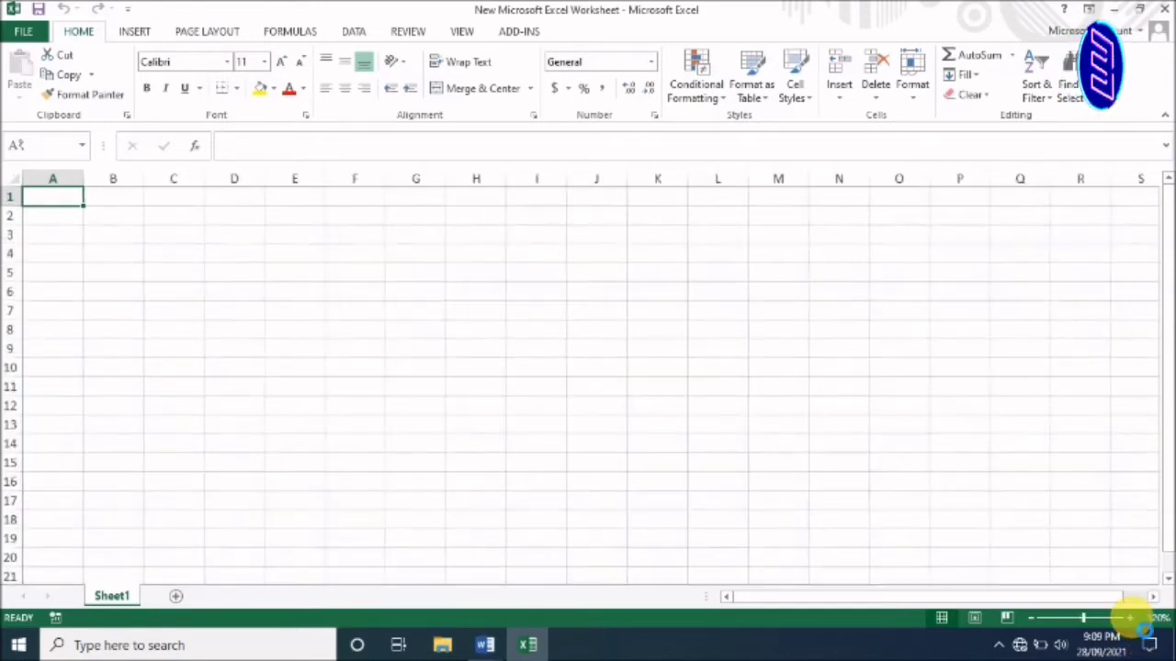
click(1134, 621)
click(1134, 621)
click(1133, 621)
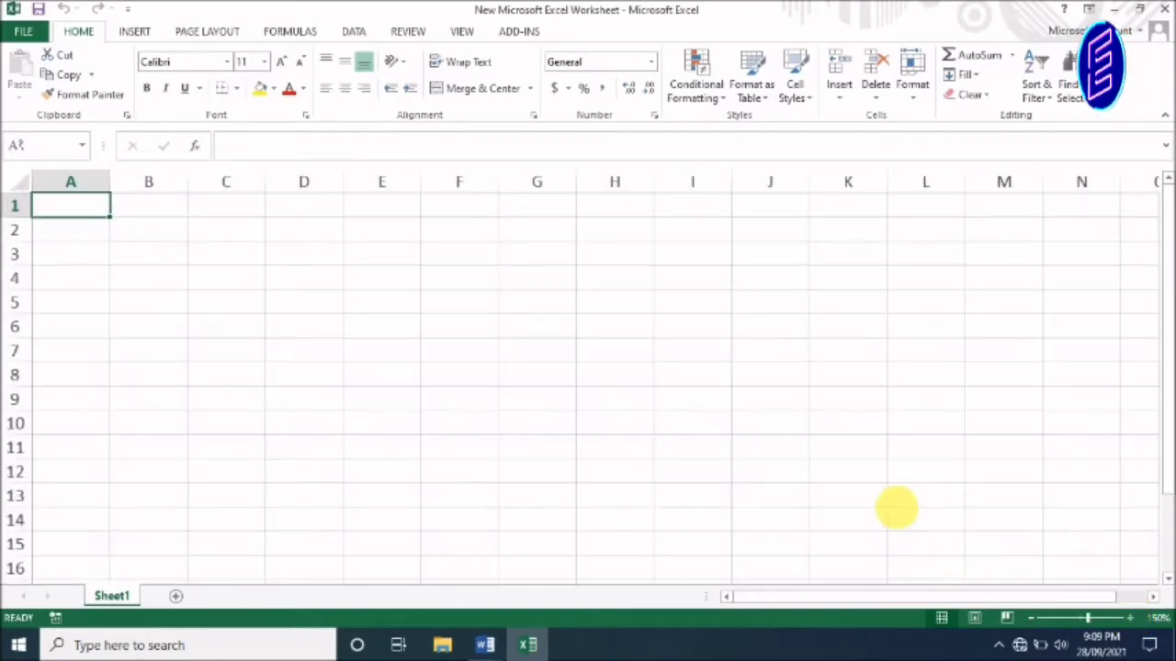
scroll(877, 491, up, 1)
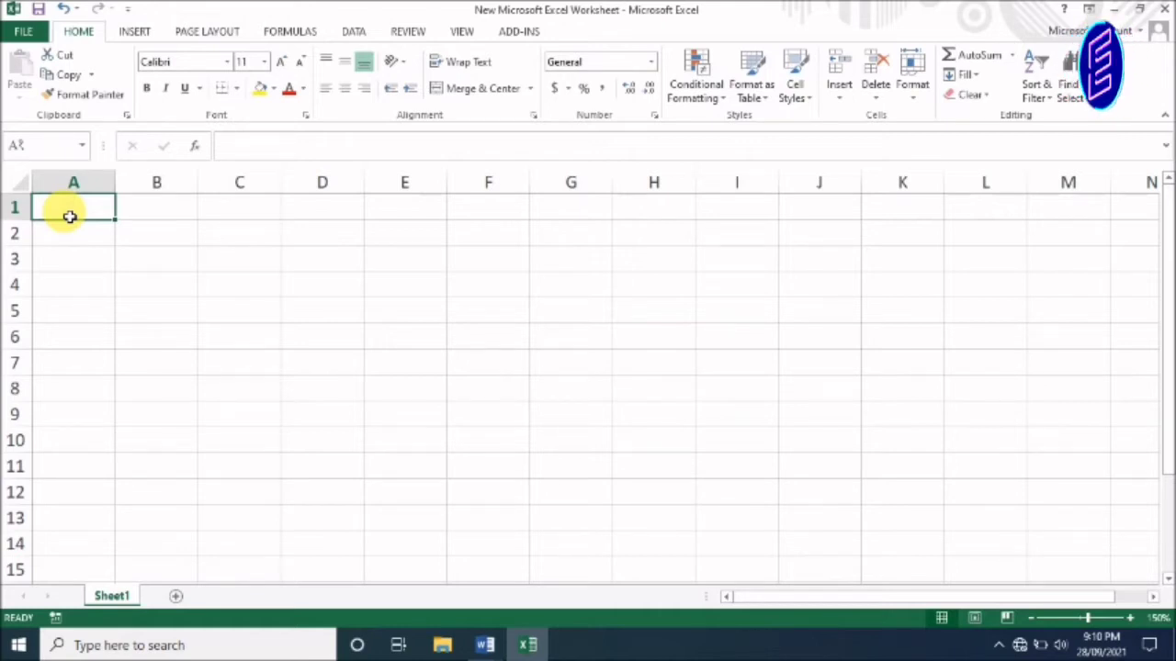
Step: Enter the heading 'Sr. No.' in A1, with 1 in A2 and 2 in A3
text(Sr. )
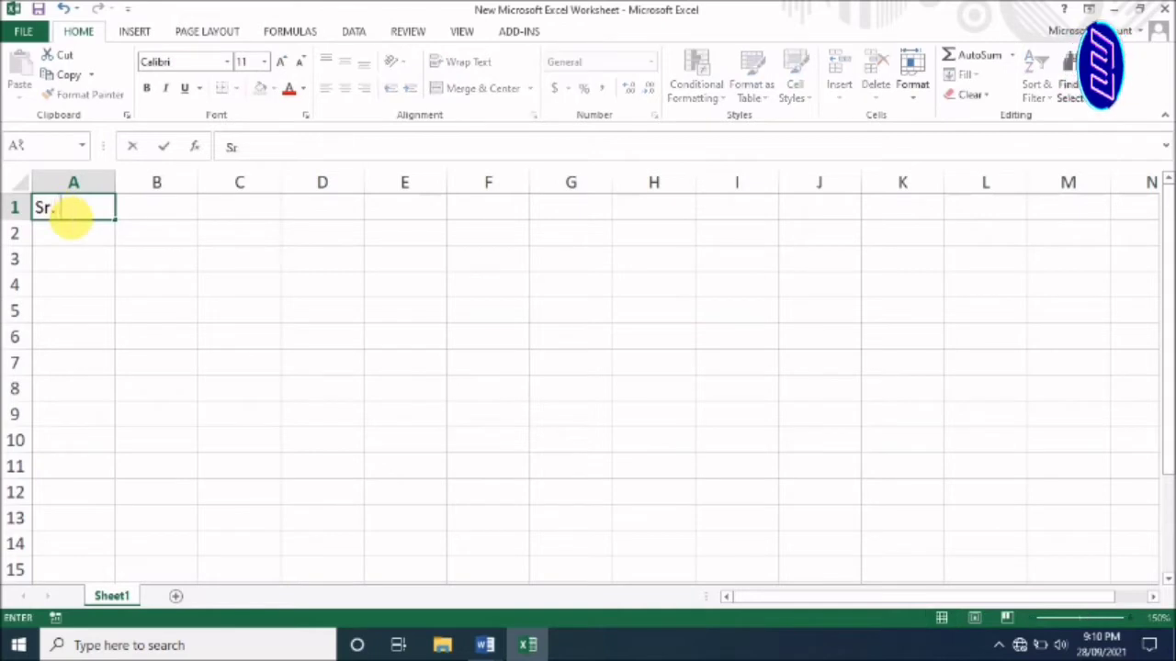
text(No.)
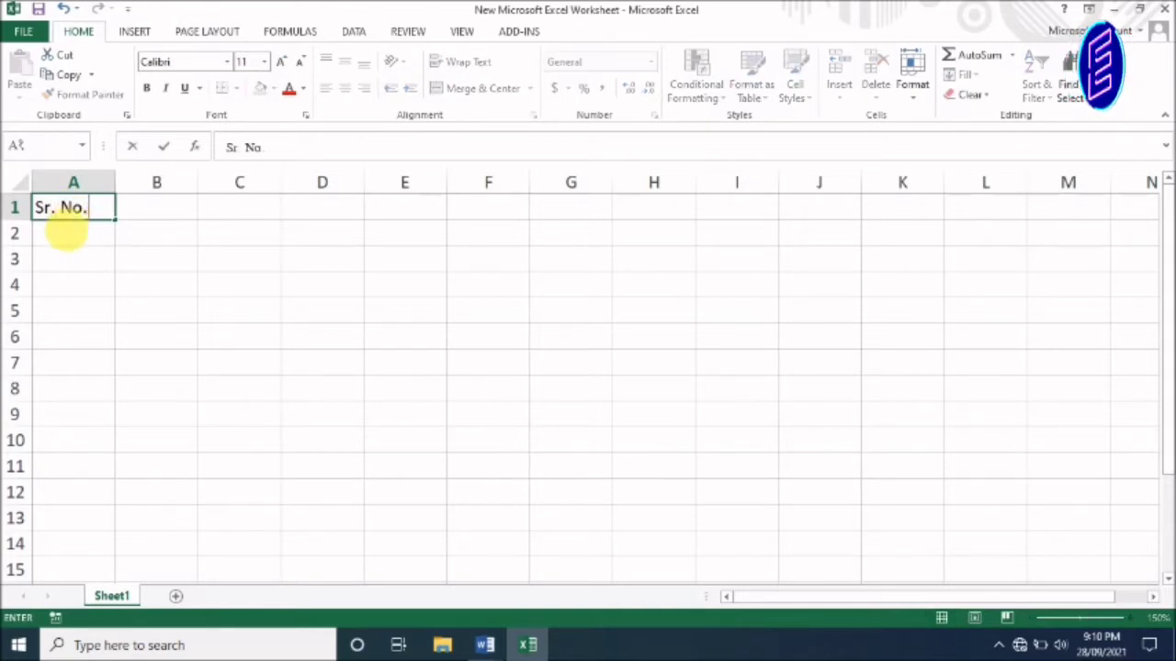
click(72, 241)
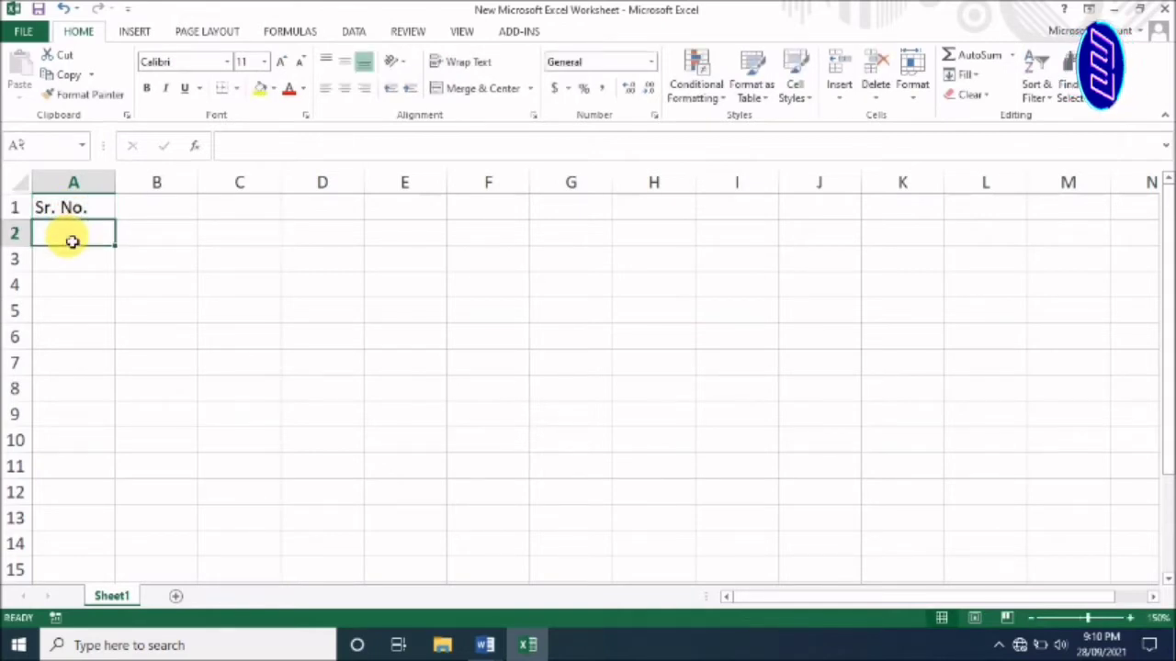
text(1)
click(89, 267)
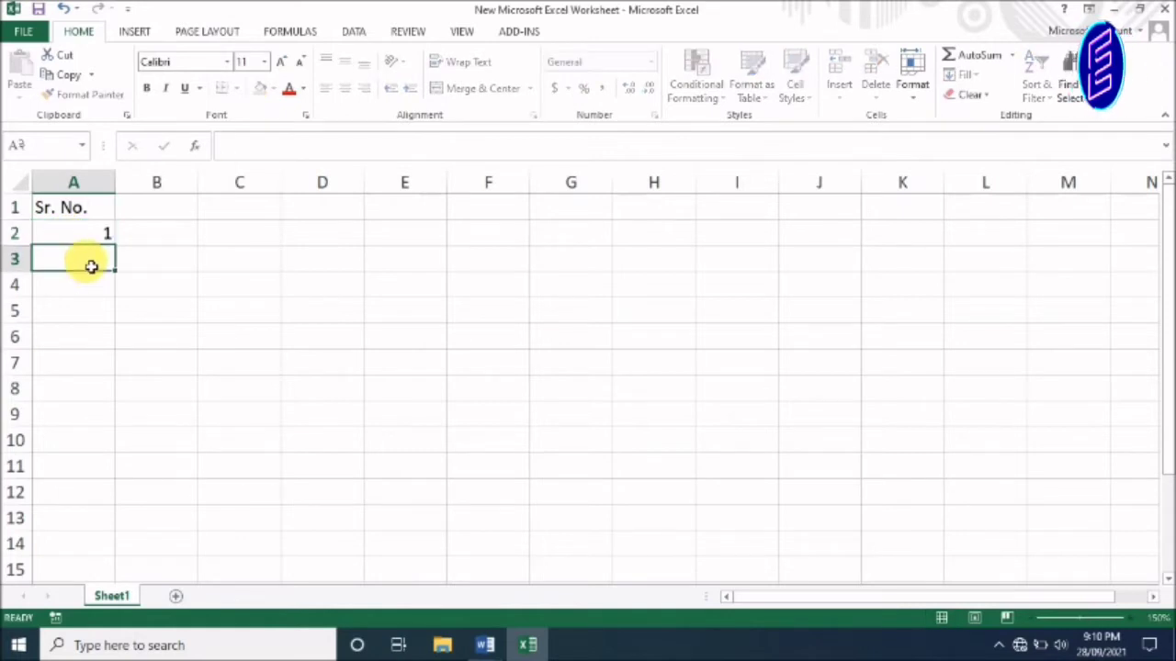
text(2)
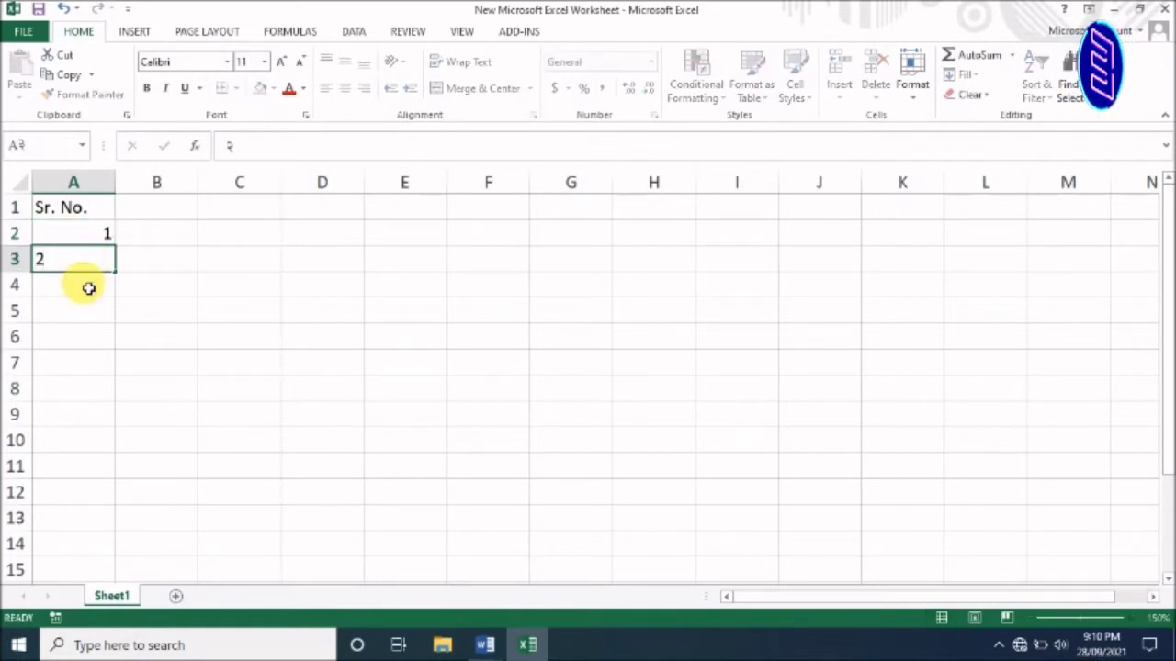
click(92, 287)
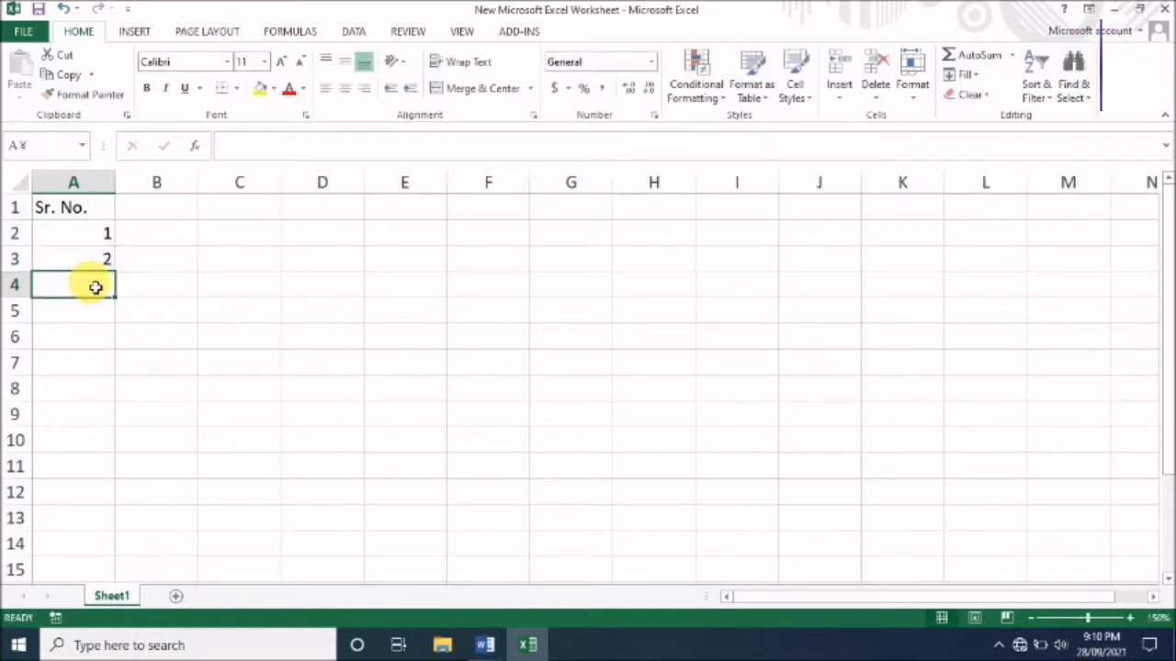
Step: Autofill the serial numbers from 1 to 14 down to A15
click(101, 240)
drag(101, 240, 102, 263)
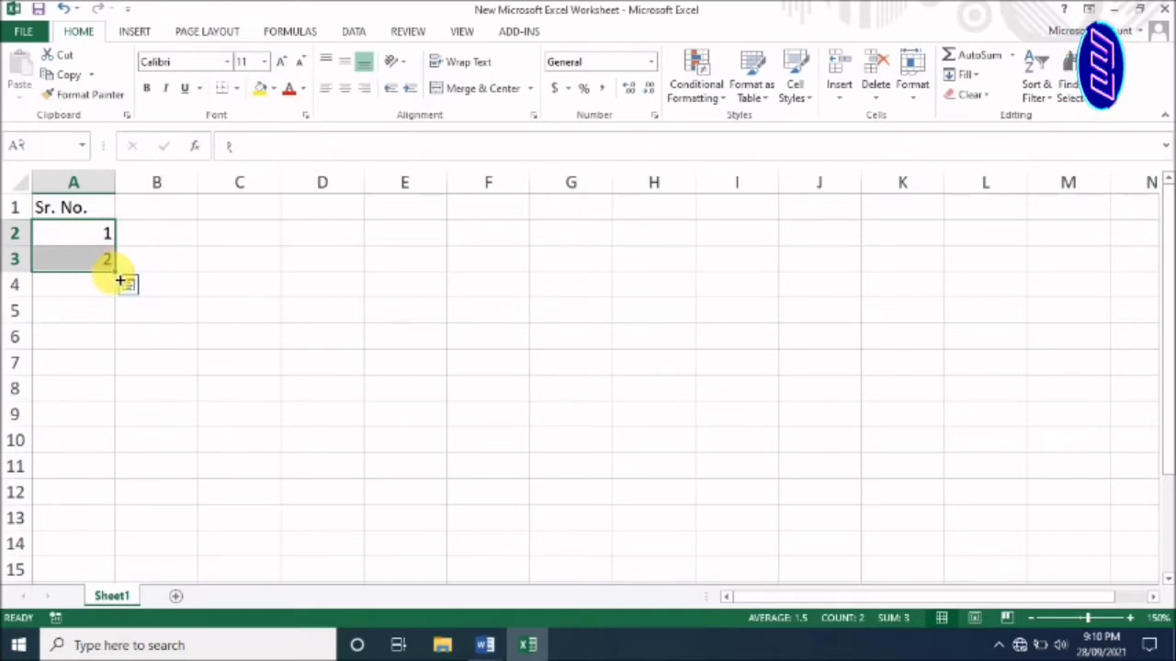
drag(120, 280, 99, 571)
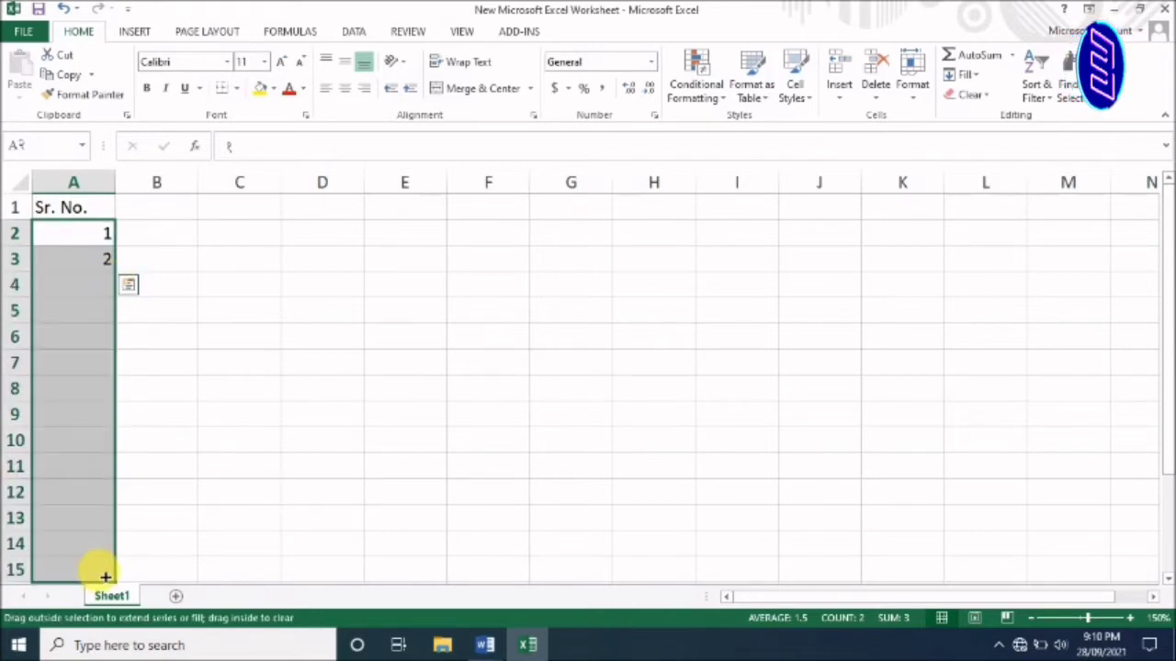
click(212, 323)
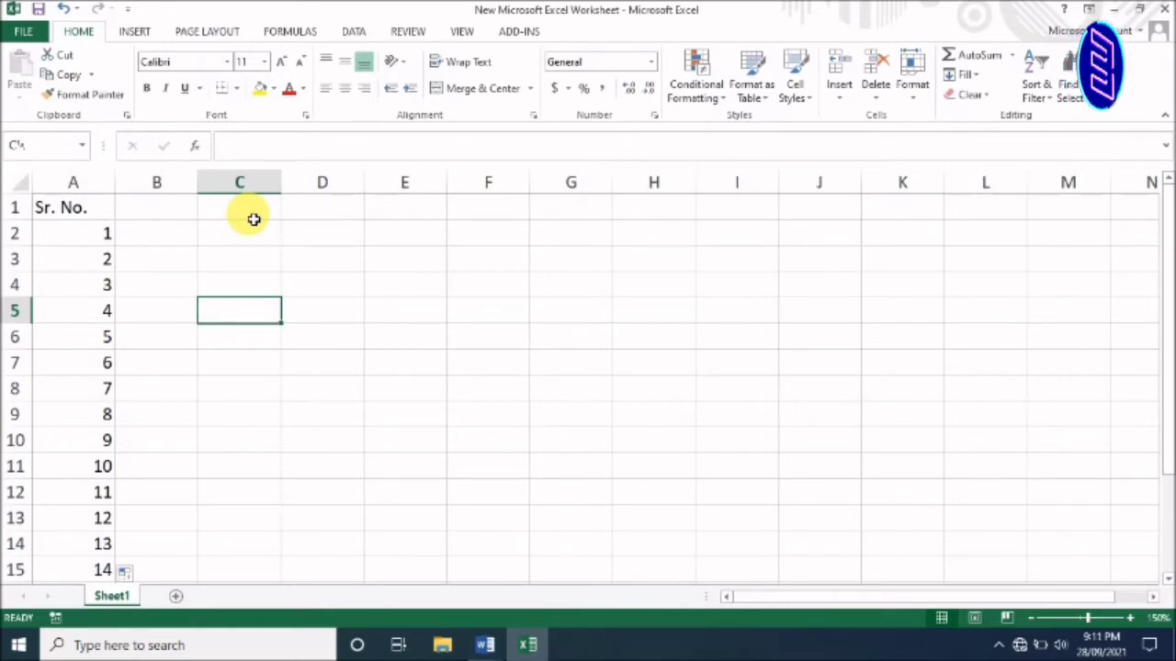
Step: Enter the heading 'Table' in C1, with 23 in C2 and 46 in C3
click(253, 218)
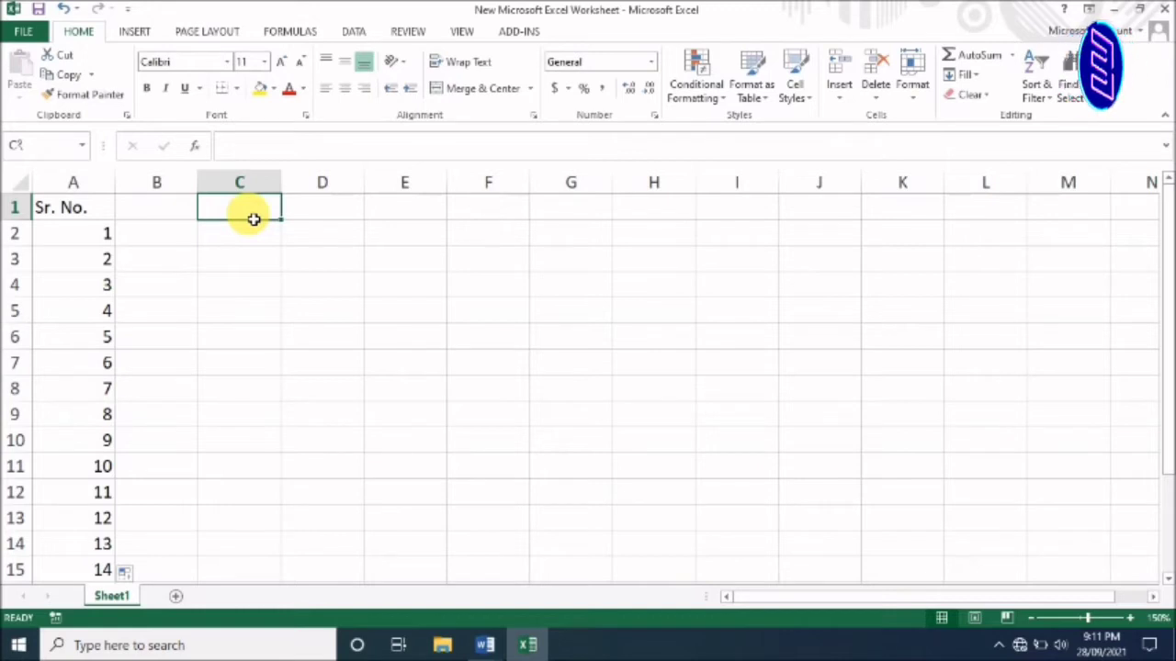
text(Tabl)
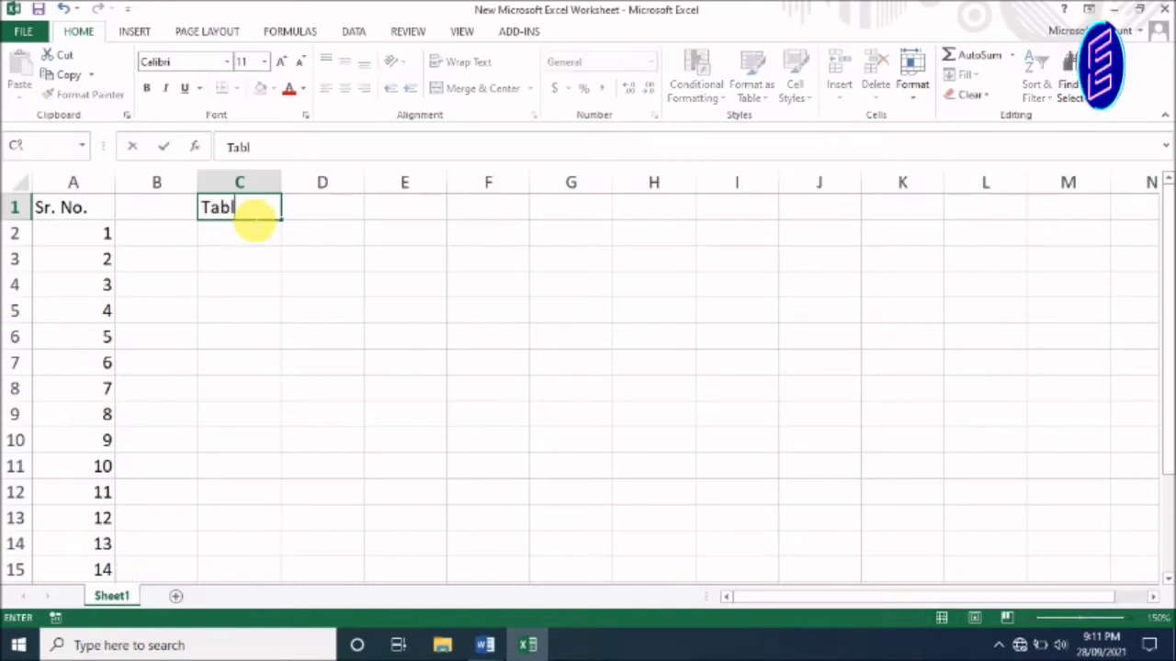
text(e)
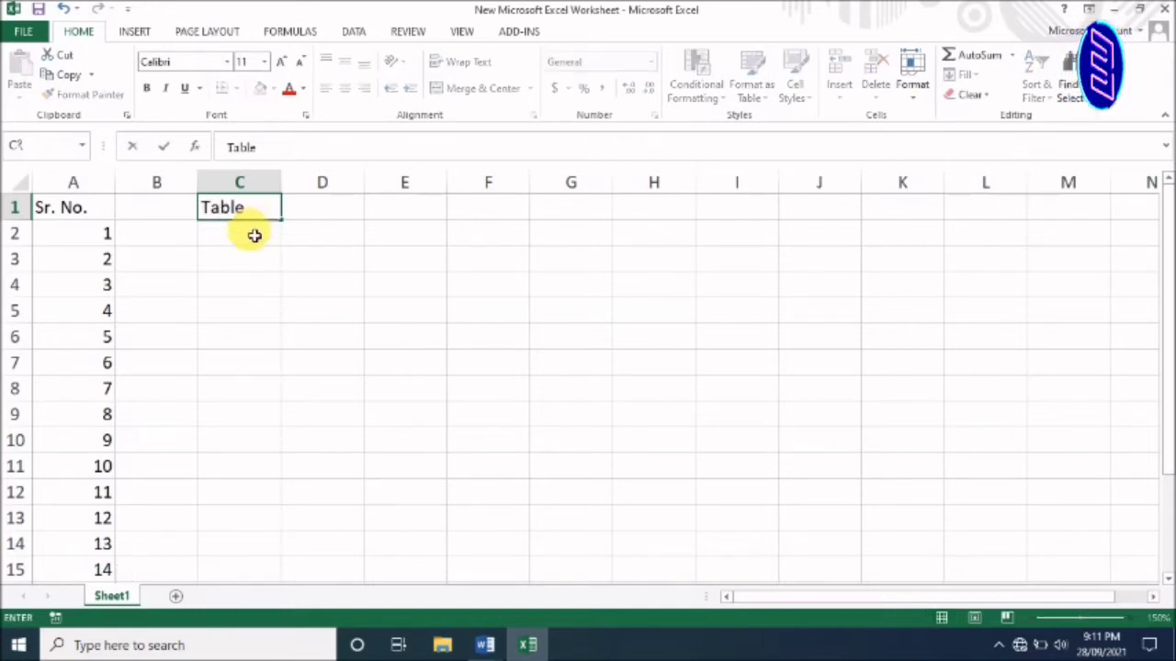
click(254, 234)
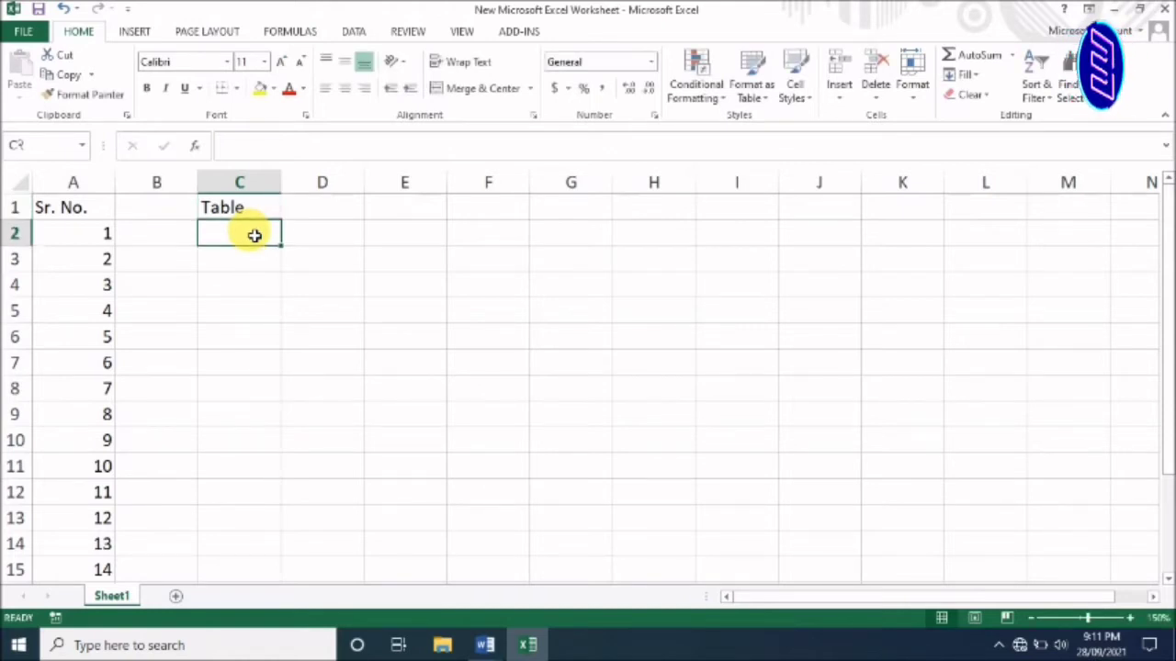
text(23)
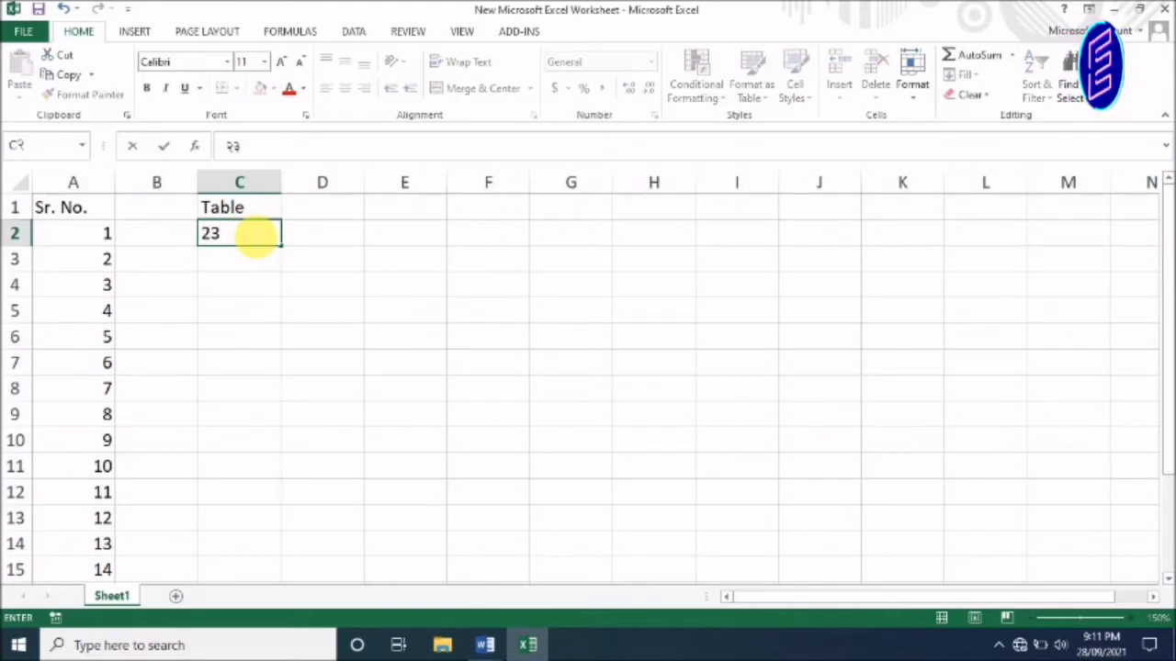
click(257, 266)
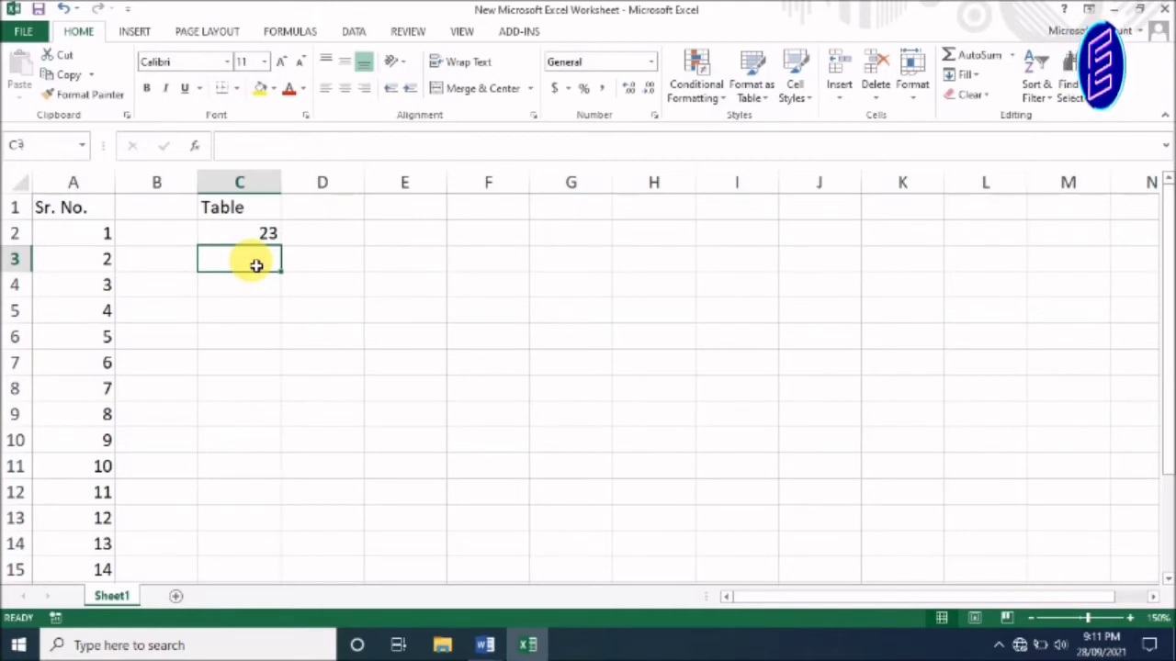
text(46)
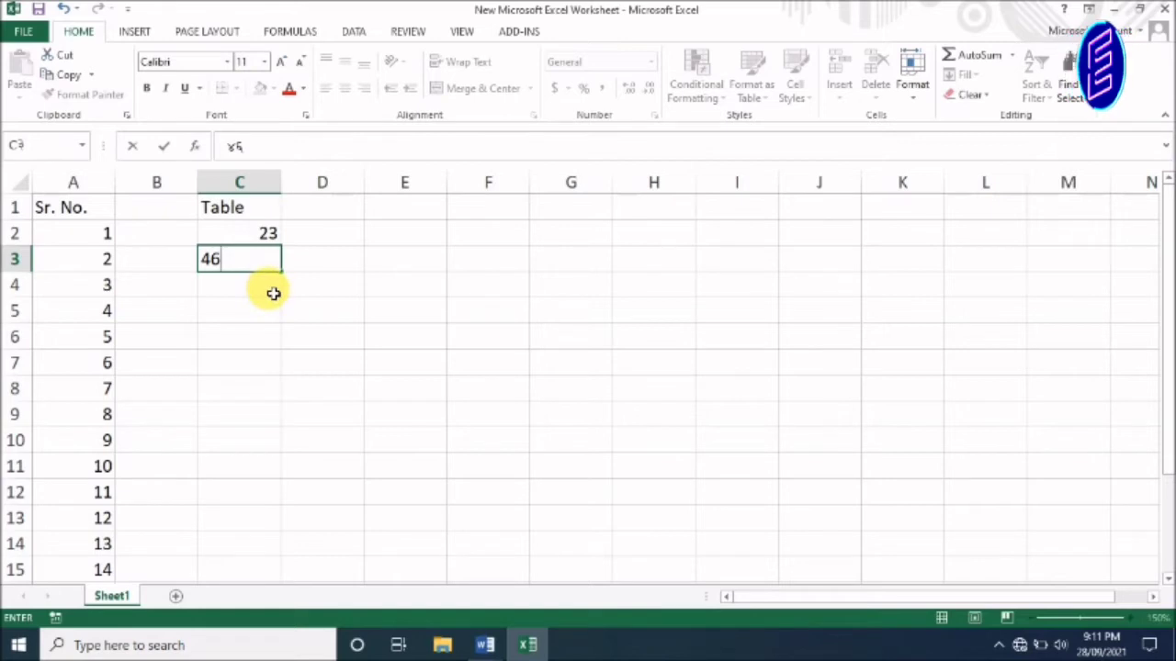
click(279, 287)
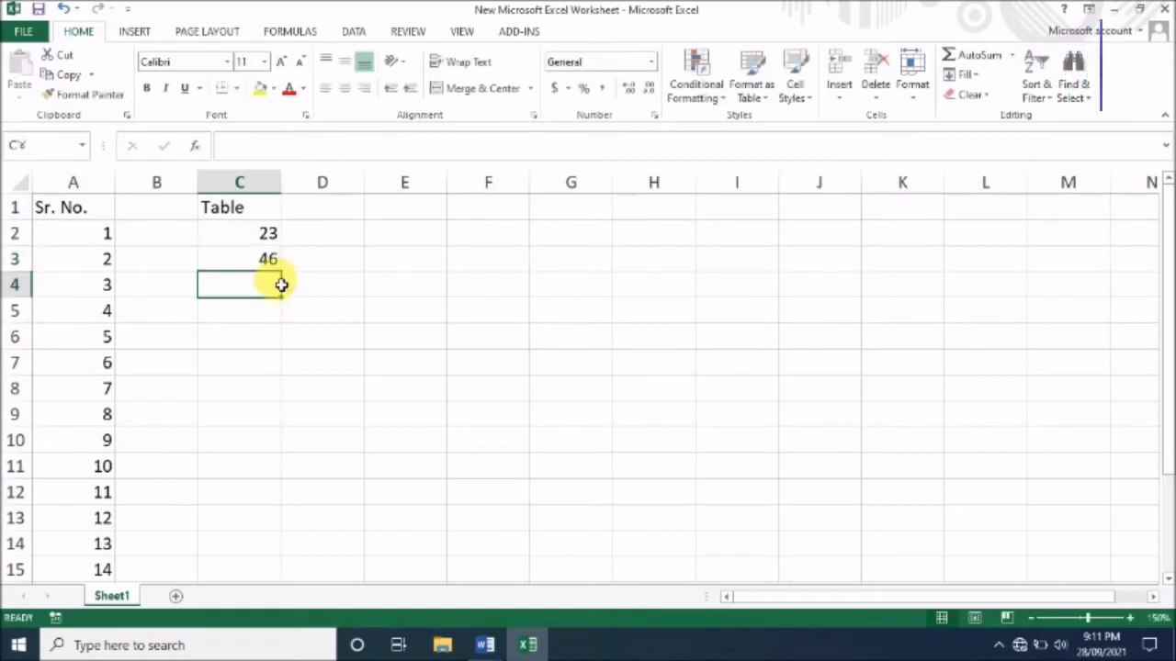
Step: Autofill the multiples of 23 down to 230 in C11
click(264, 237)
drag(265, 237, 265, 264)
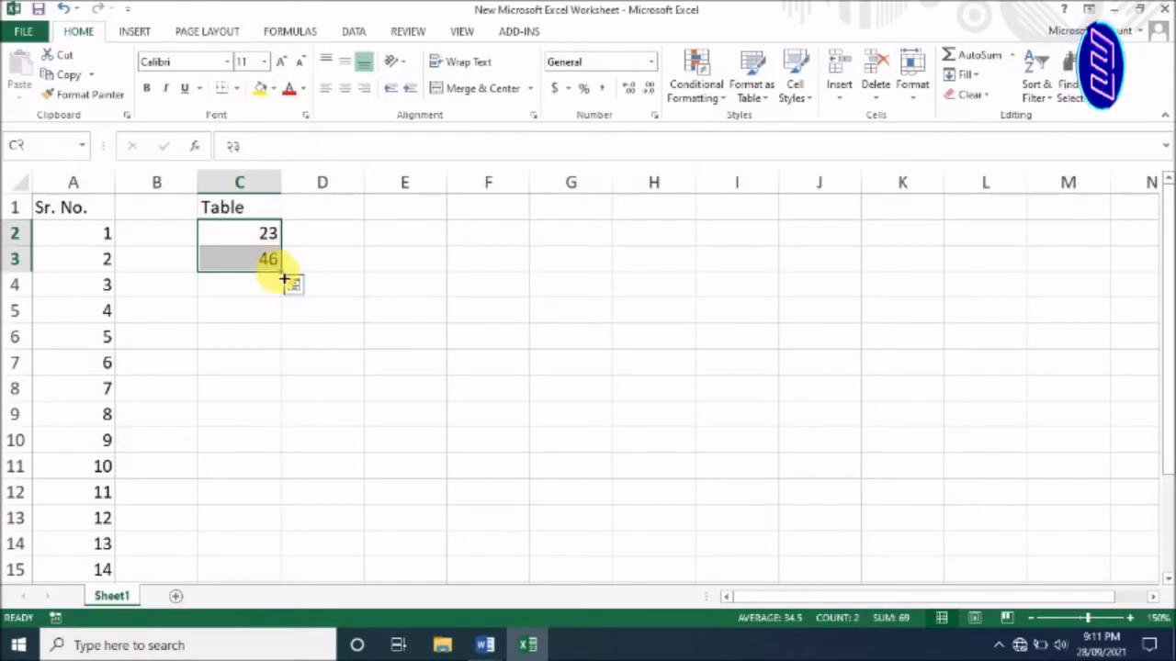
drag(287, 279, 287, 279)
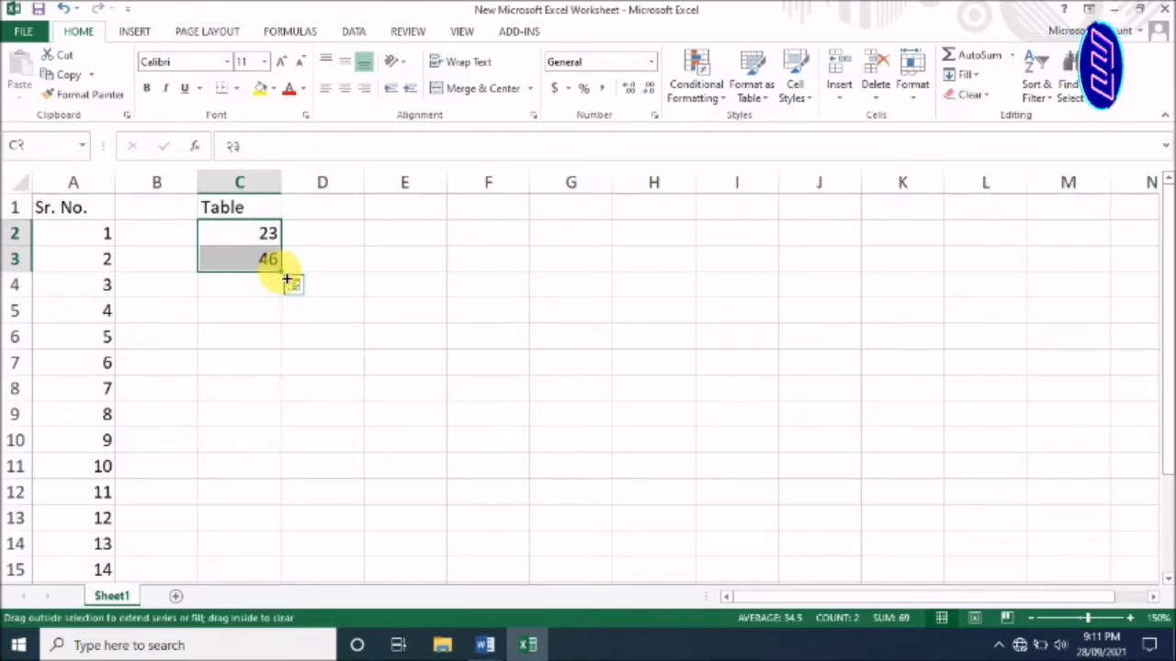
drag(287, 279, 275, 452)
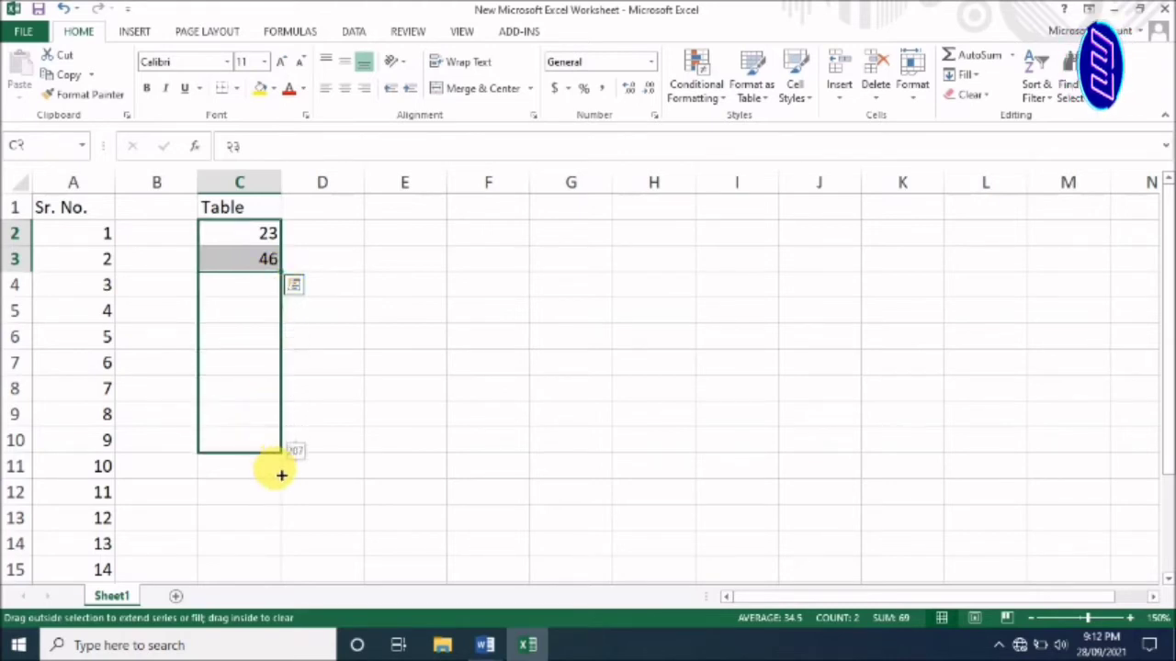
drag(275, 453, 277, 478)
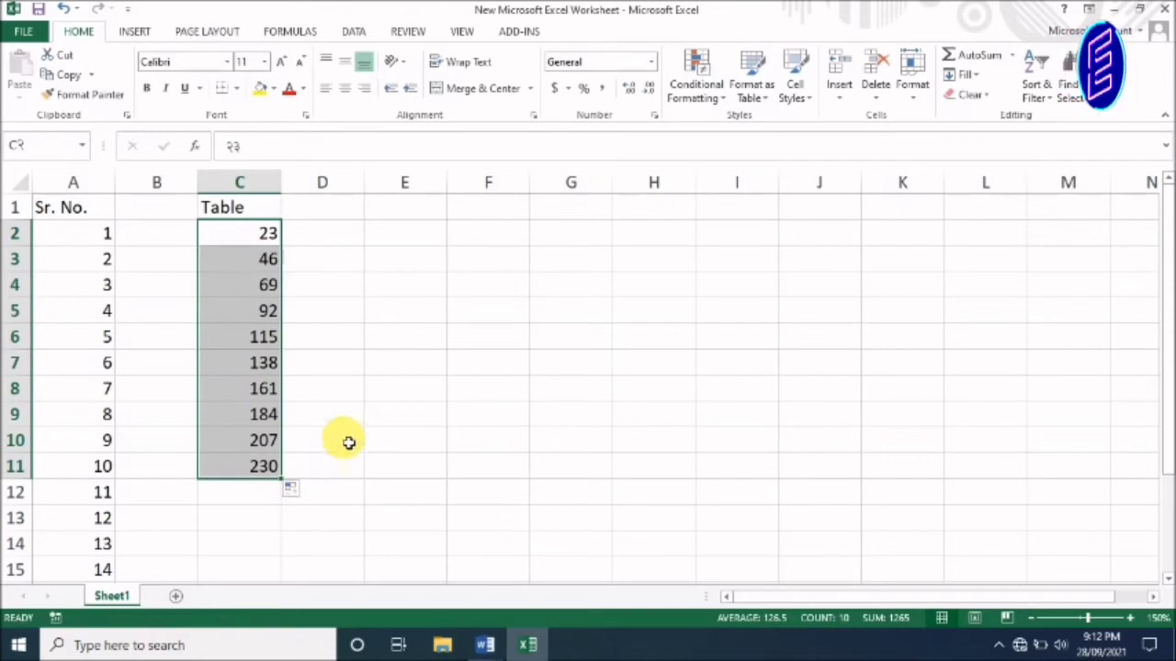
click(269, 515)
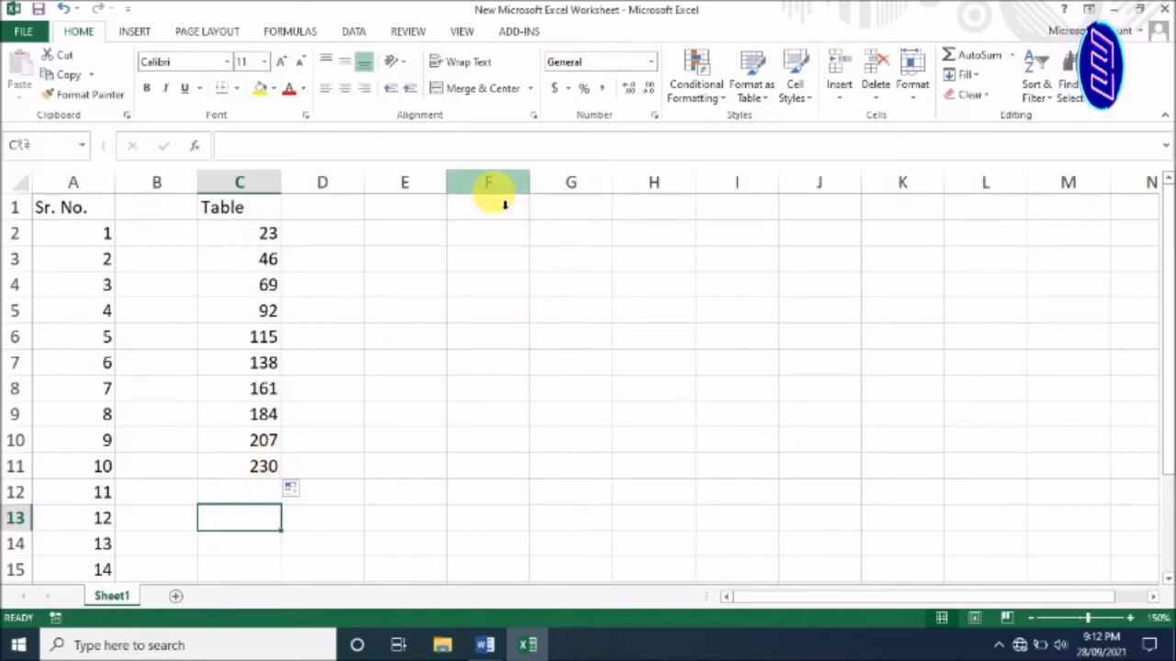
Step: Enter the heading 'Days' in E1 and 'Monday' in E2
click(411, 211)
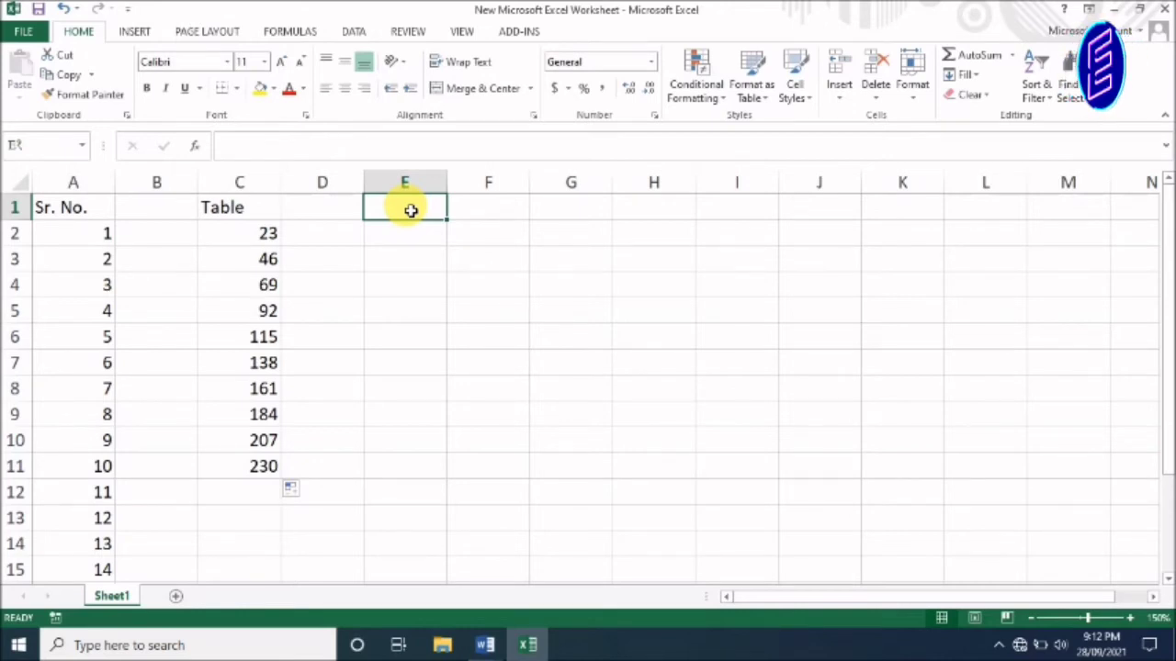
text(Days)
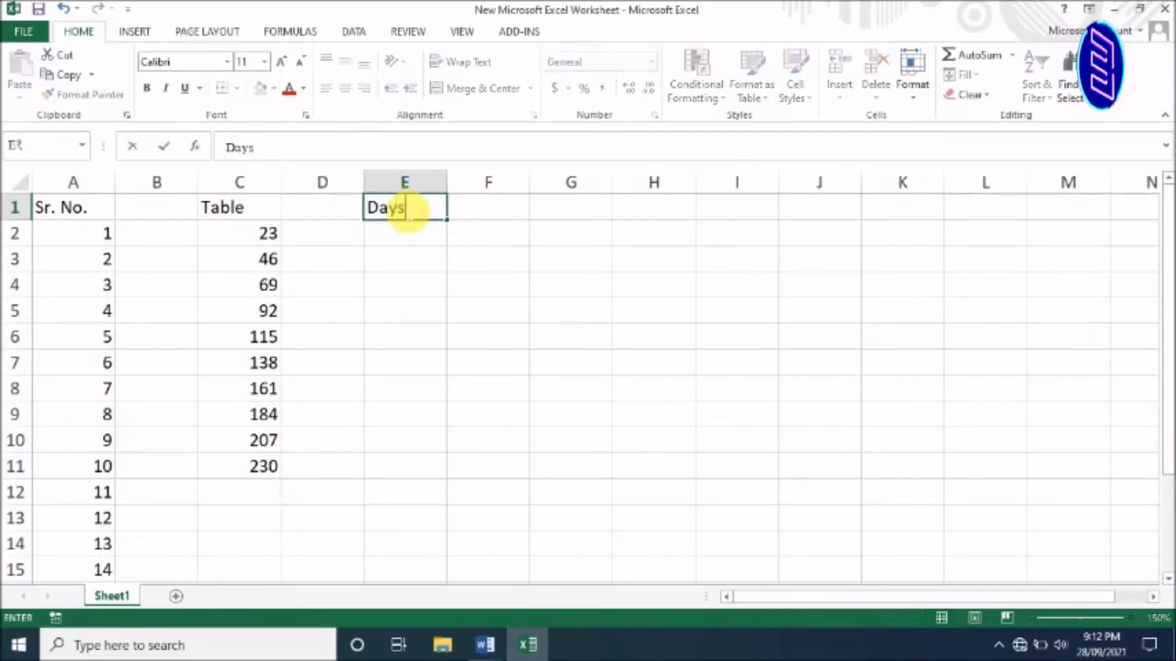
key(Return)
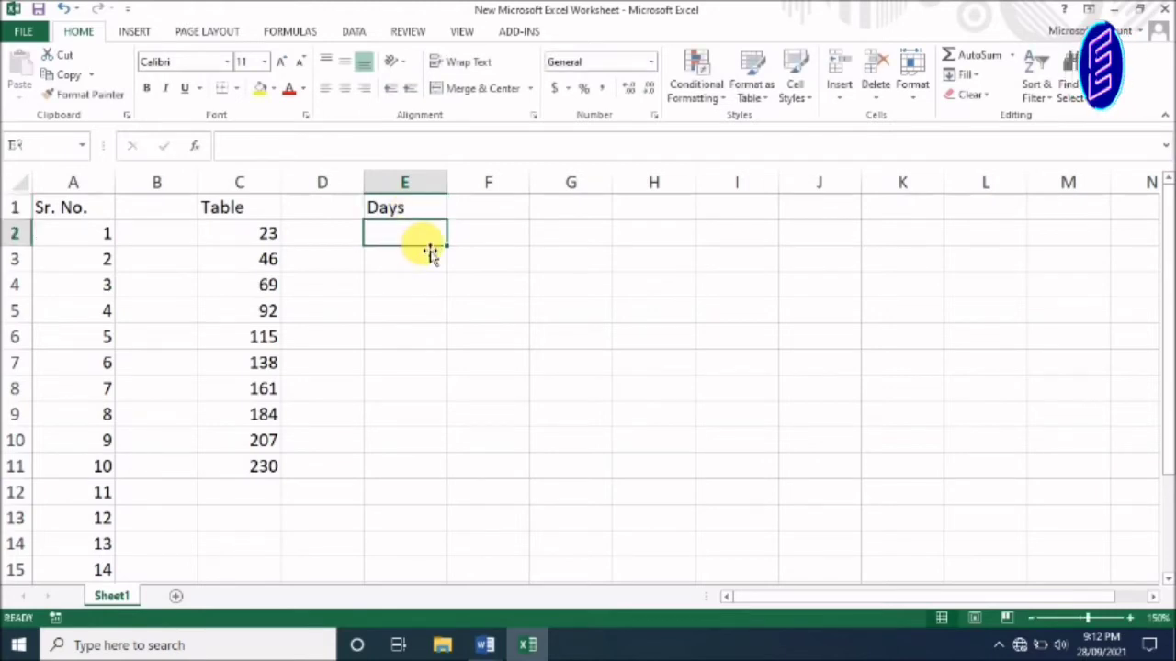
text(Mon)
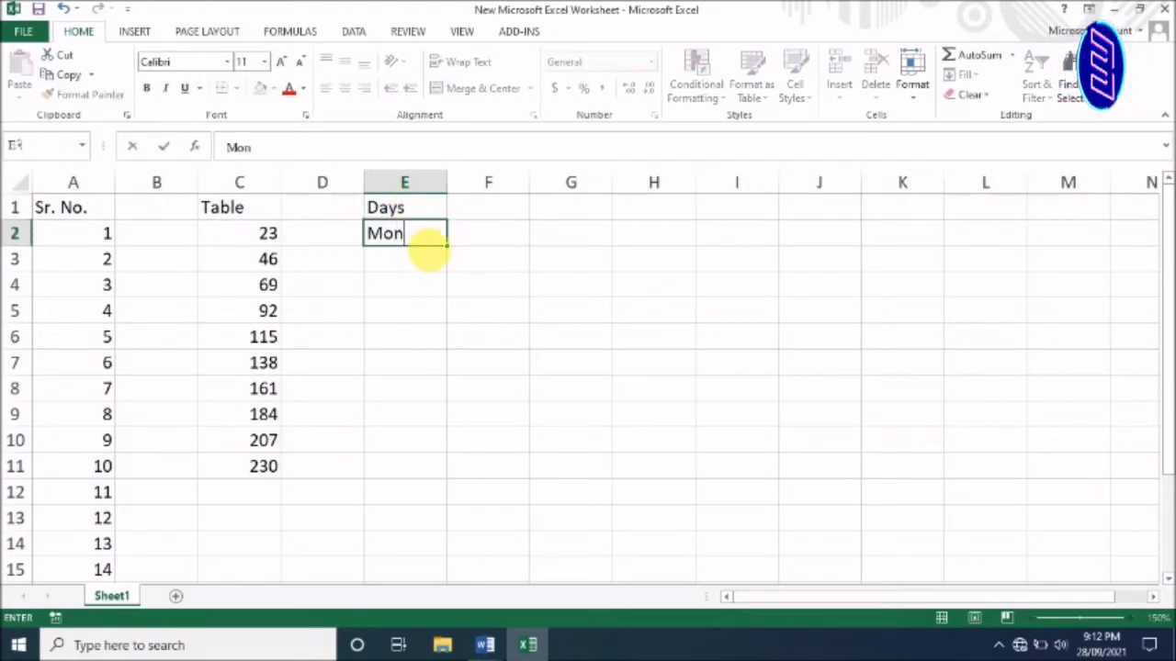
text(day)
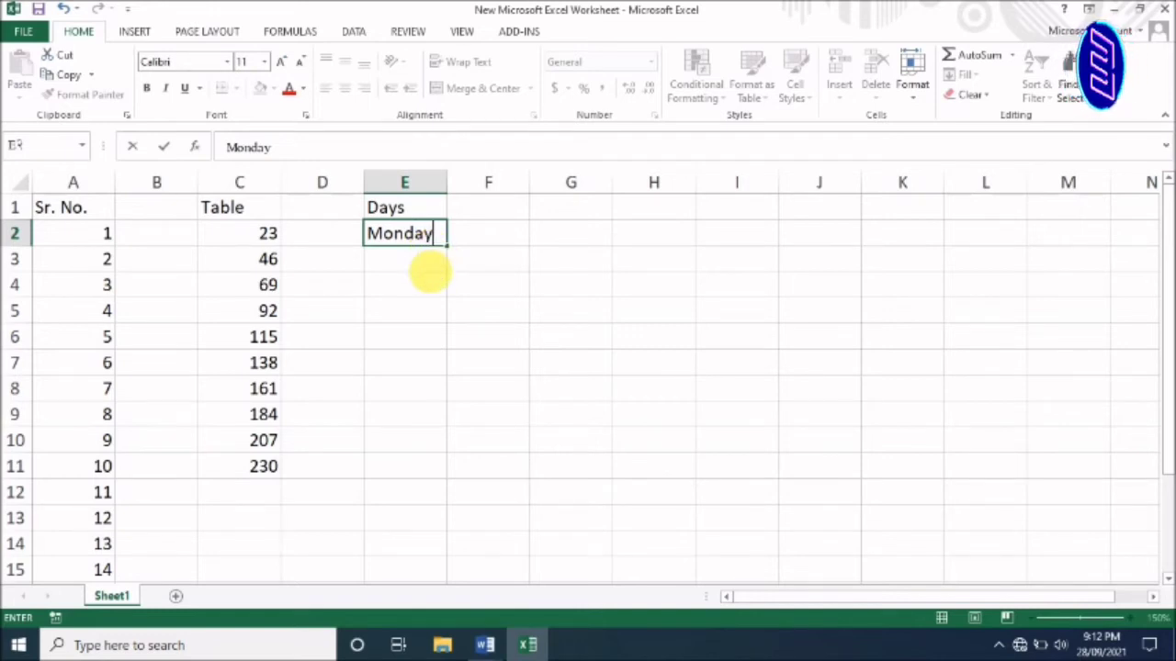
click(424, 259)
Step: Autofill weekday names from Monday to Wednesday in E11 and autofit column E
click(425, 237)
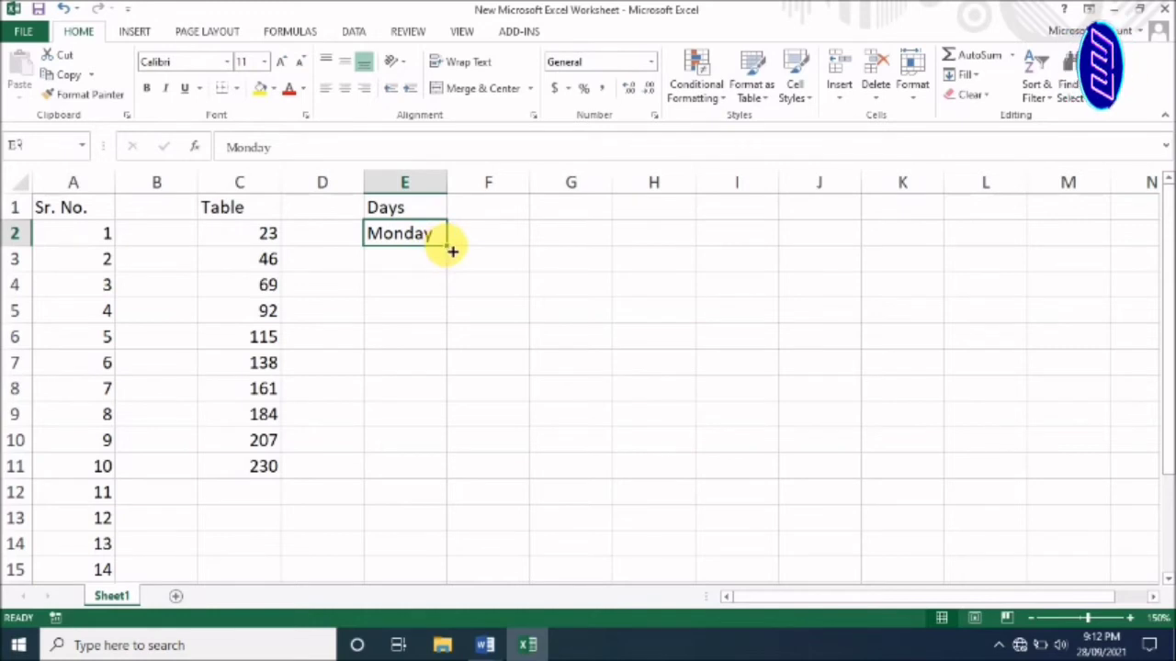
drag(453, 251, 453, 402)
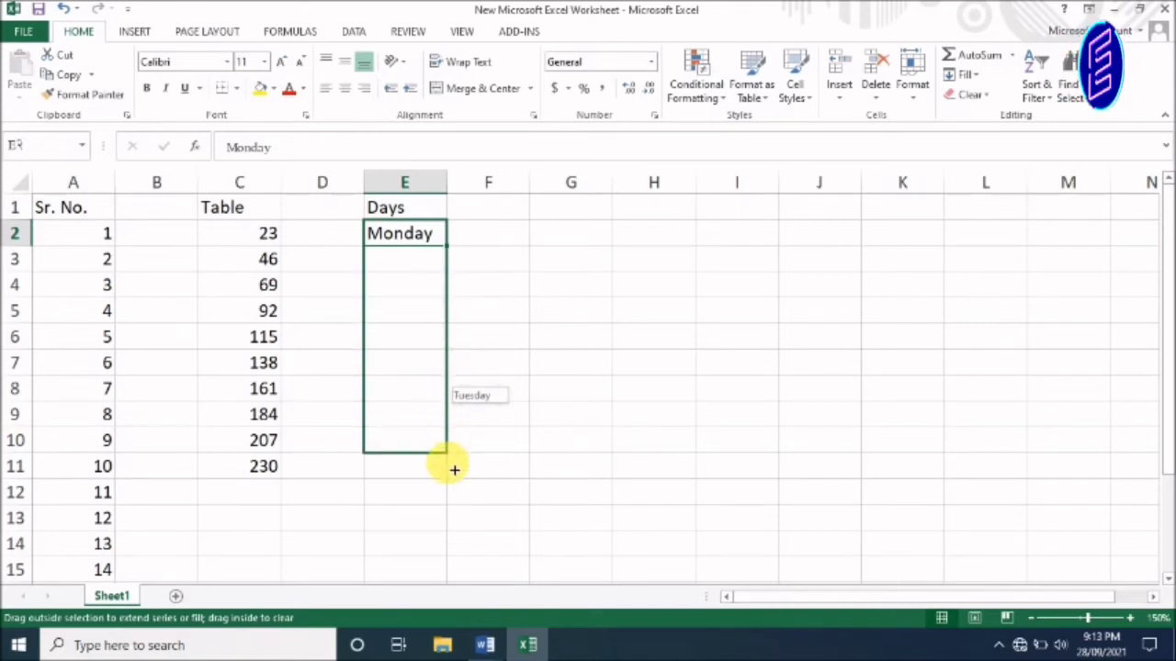
drag(453, 401, 454, 477)
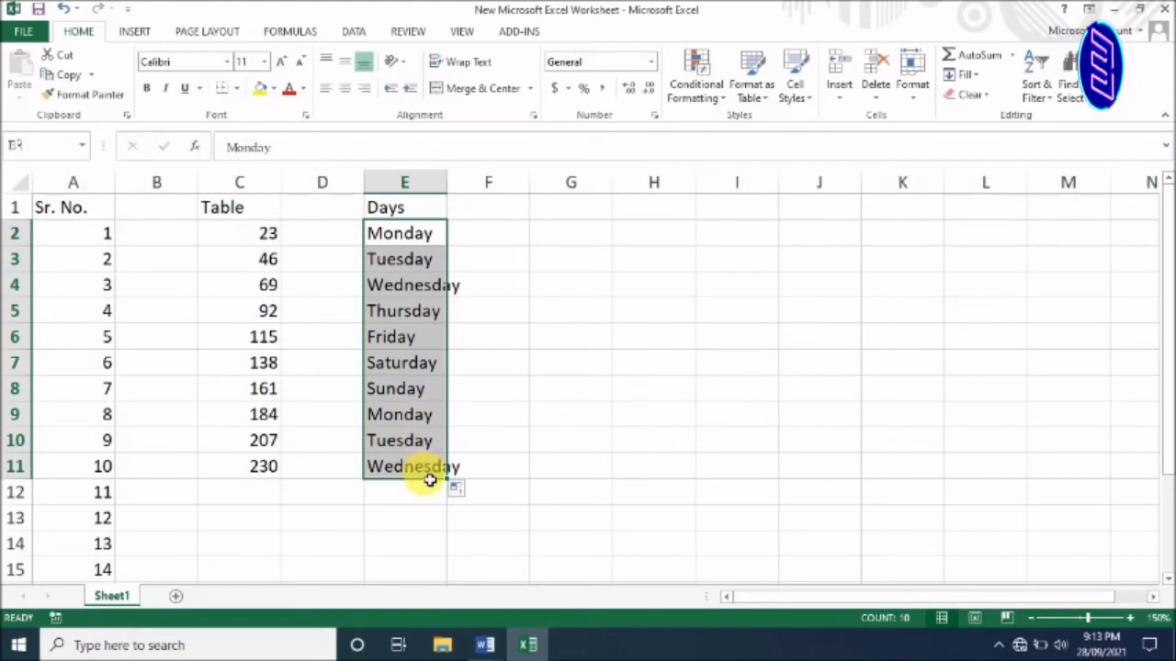
double_click(446, 181)
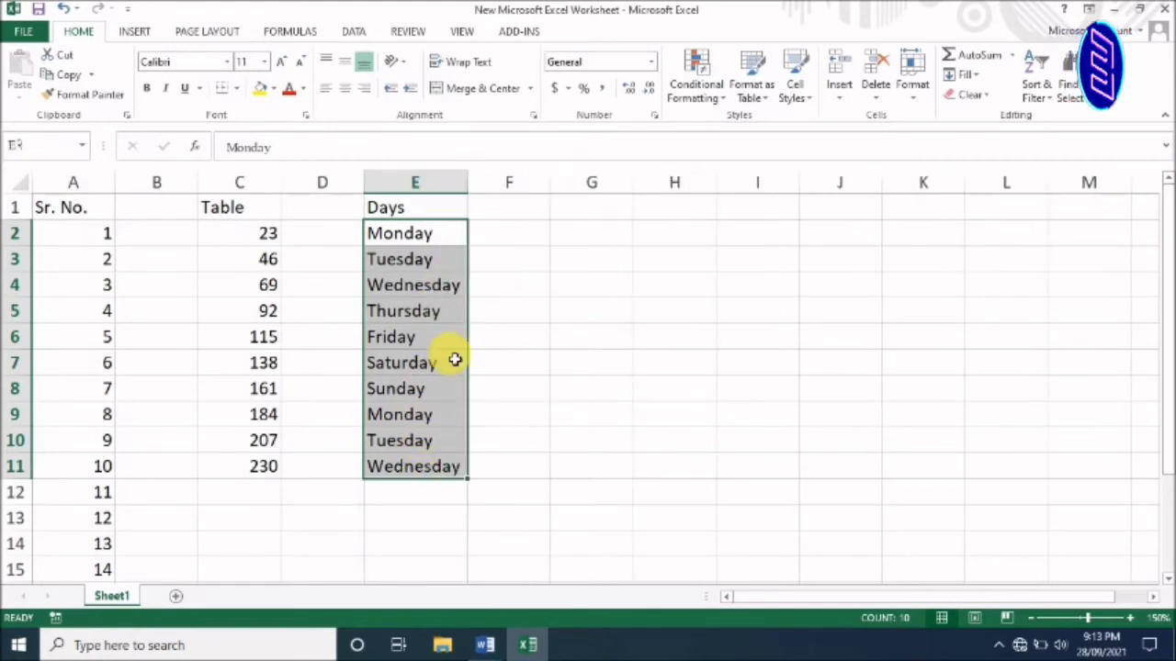
click(388, 207)
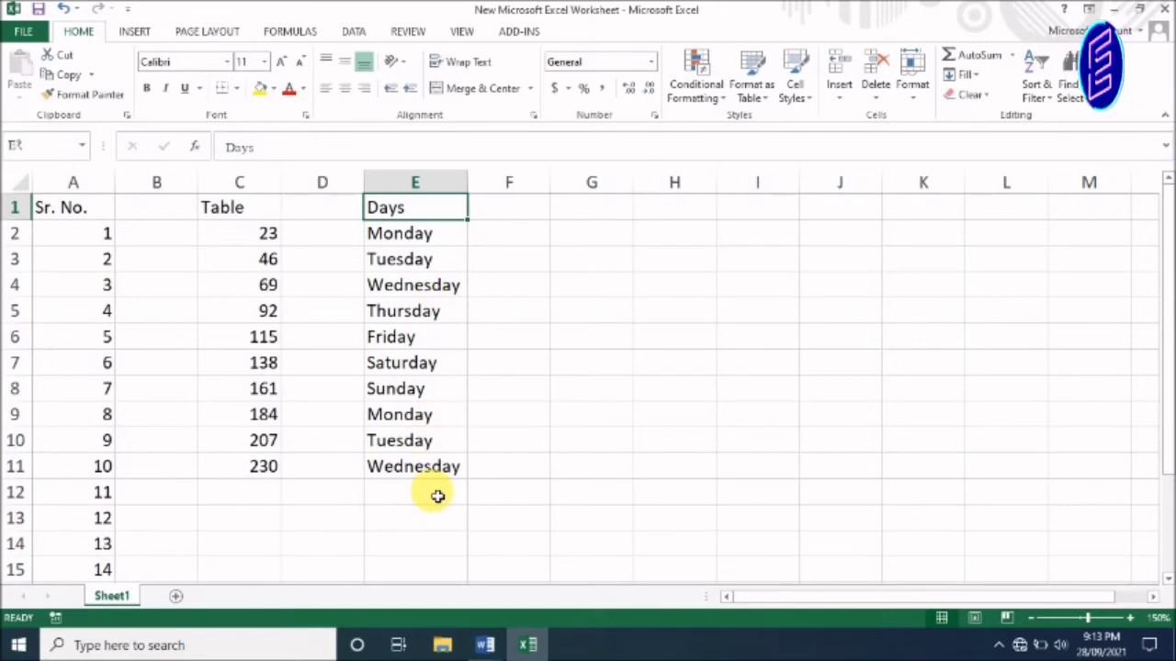
click(413, 233)
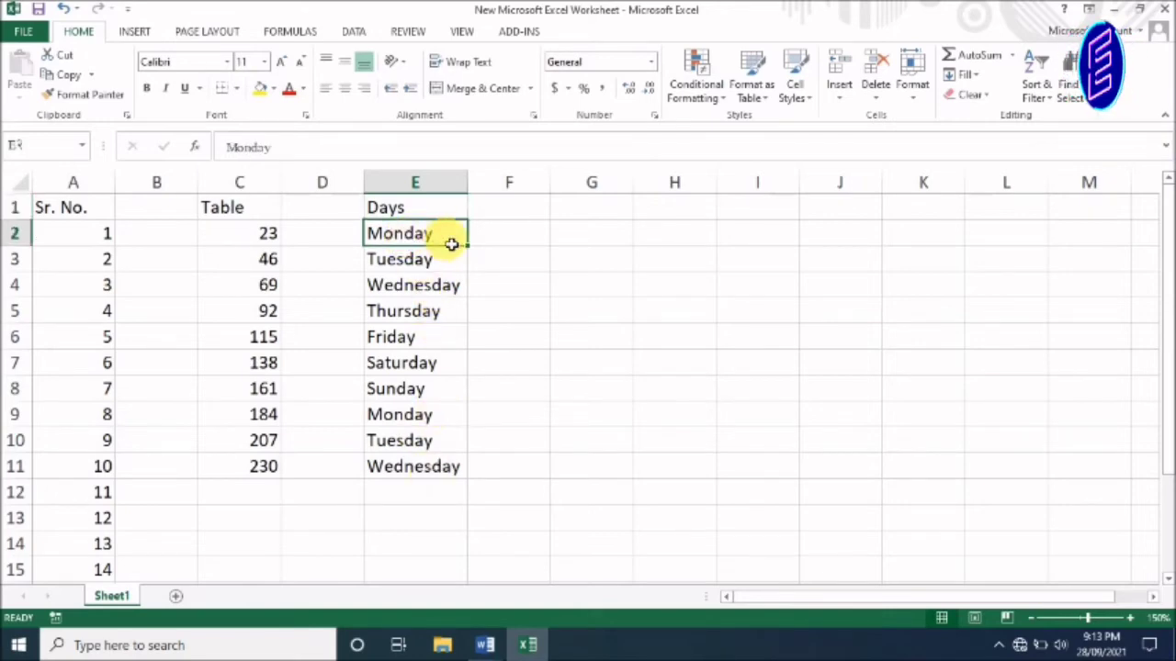
click(597, 211)
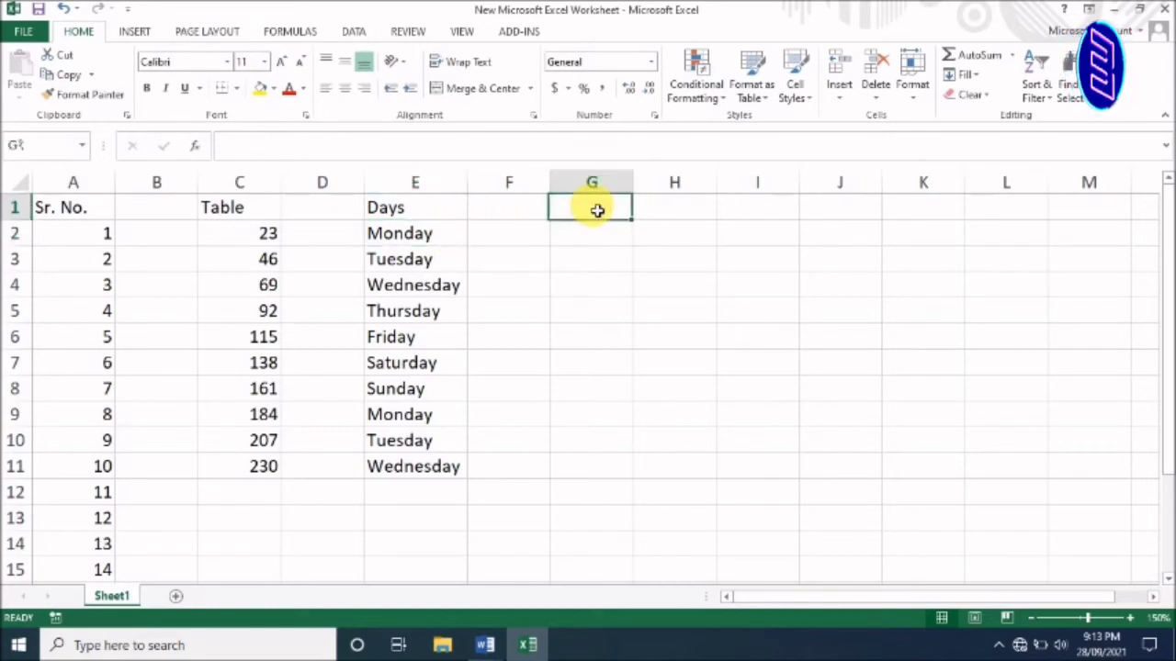
Step: Enter 'Day' in G1 and 'Mon' in G2, then autofill short weekdays down to Wed in G11
text(Da)
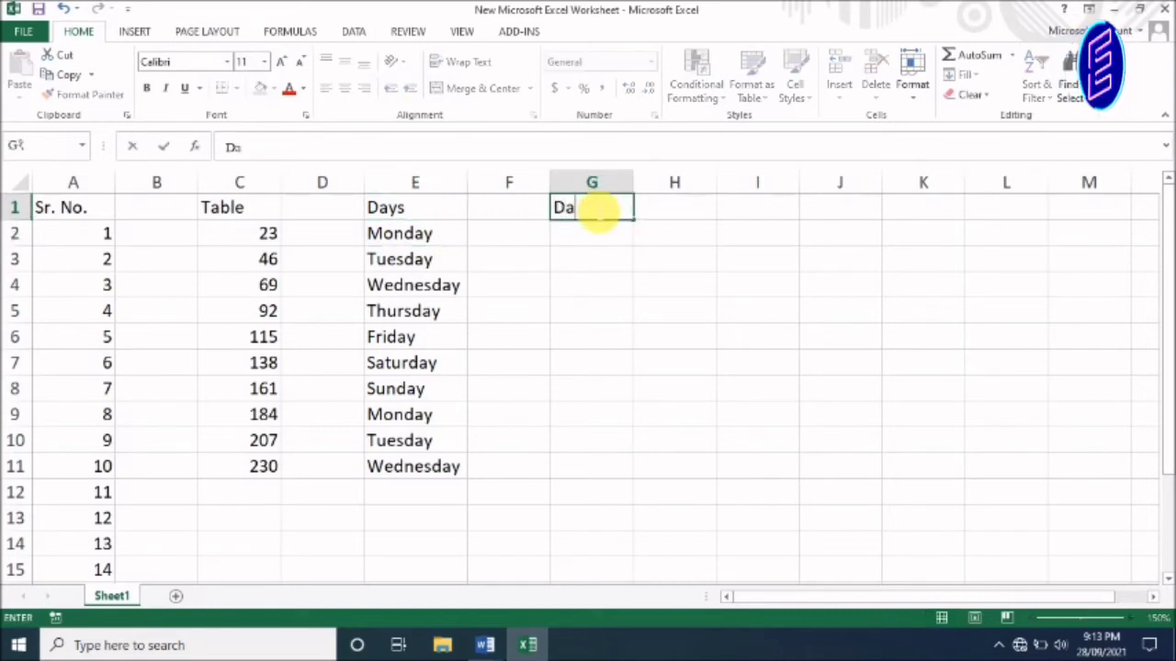
text(y)
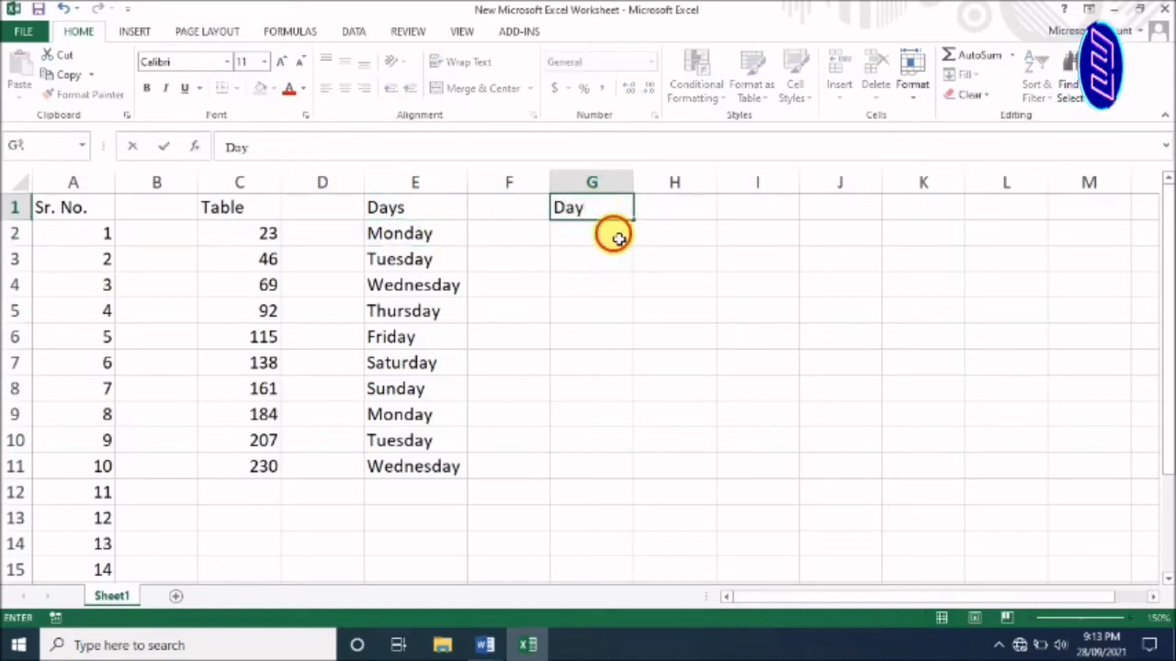
click(618, 239)
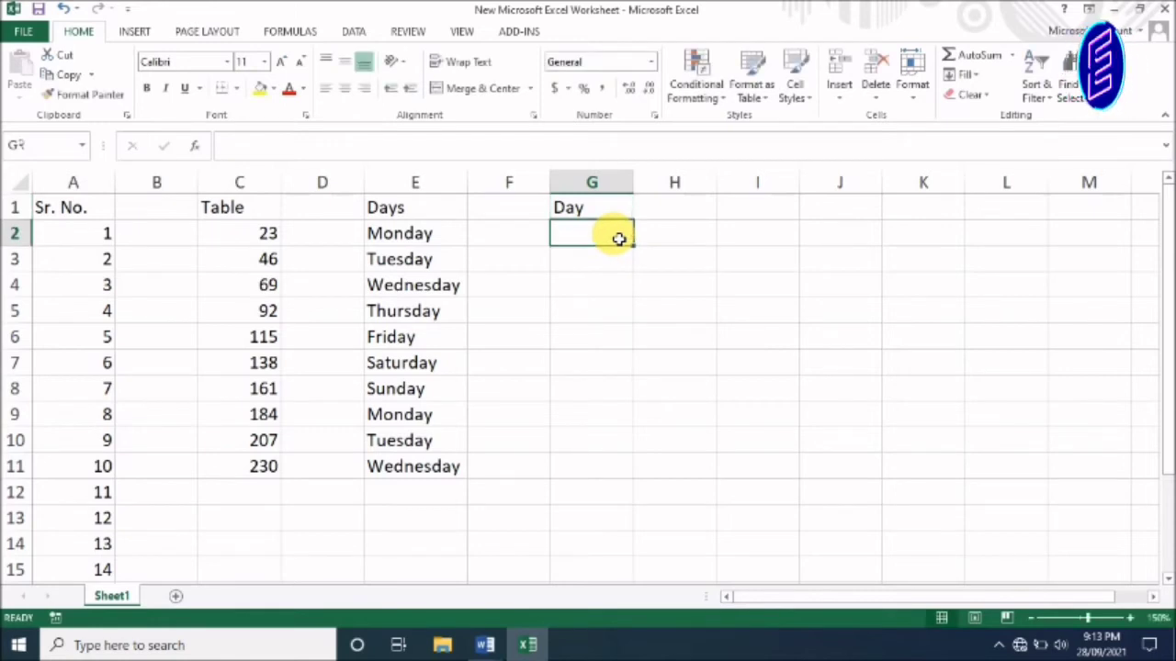
text(Mo)
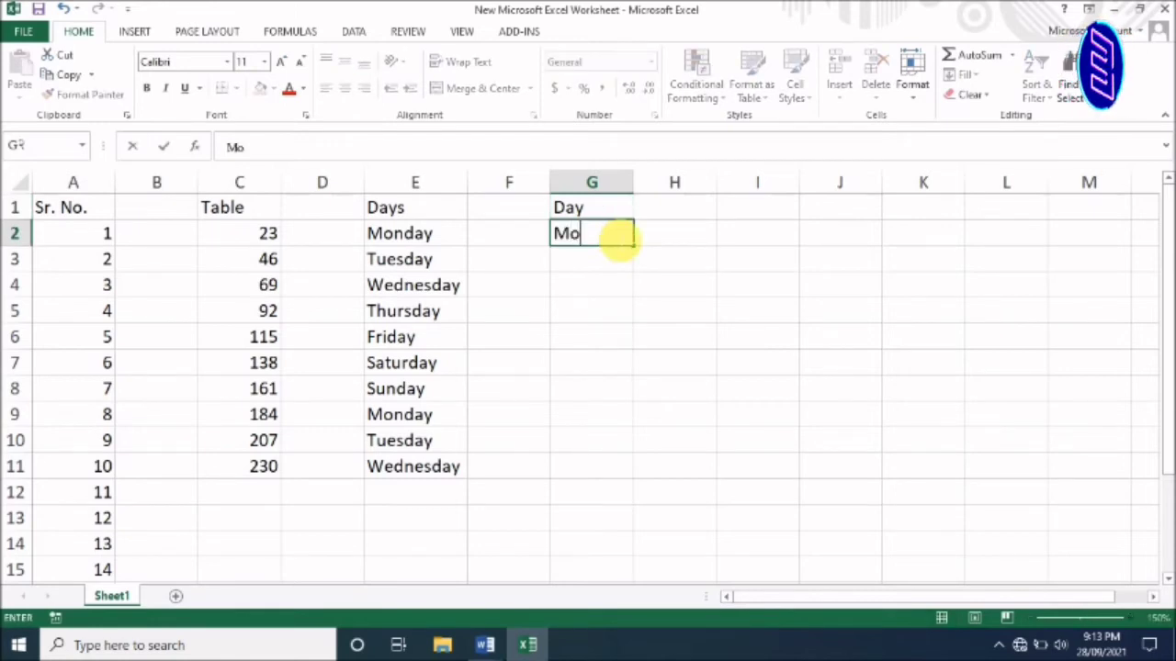
text(n)
click(630, 315)
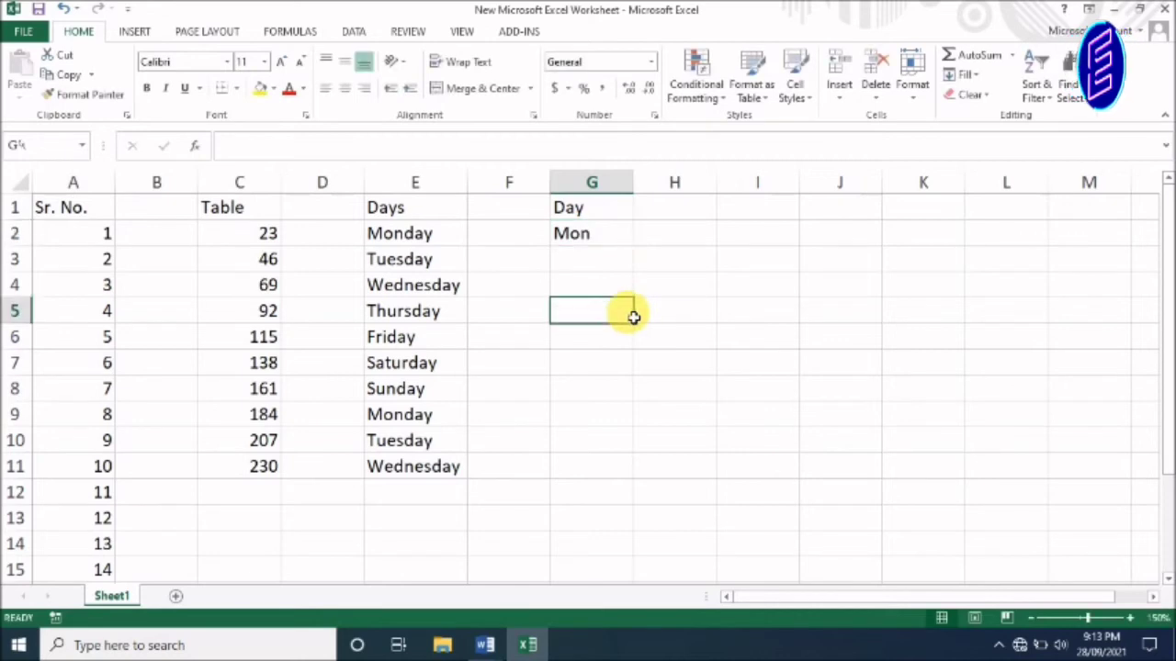
click(613, 241)
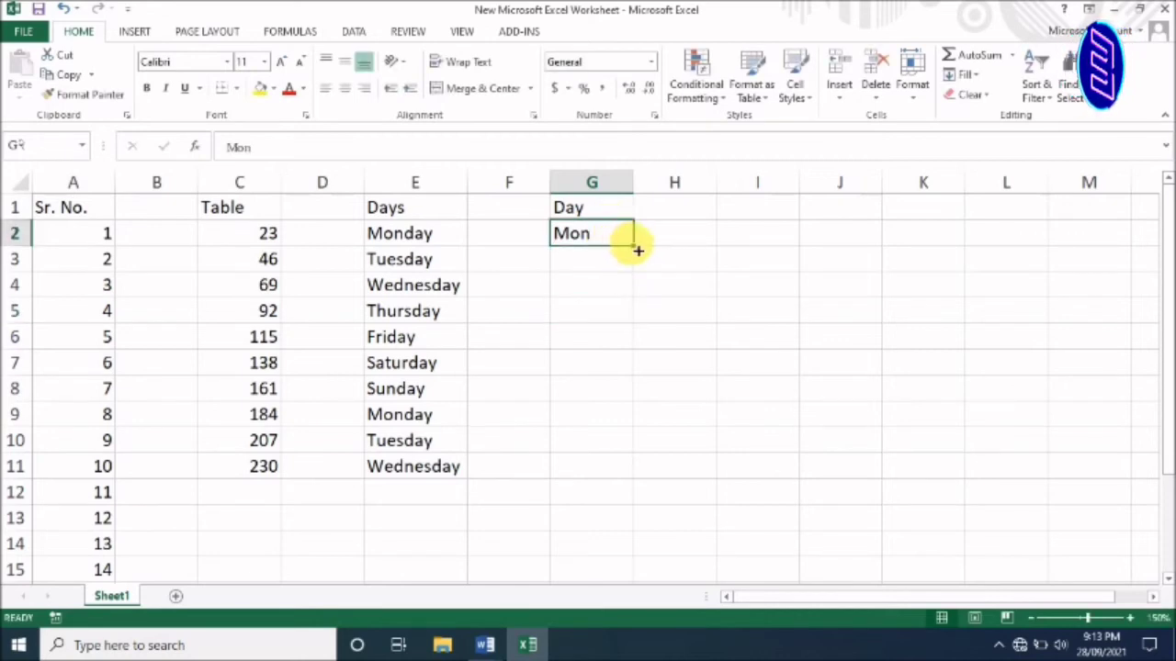
drag(638, 249, 617, 485)
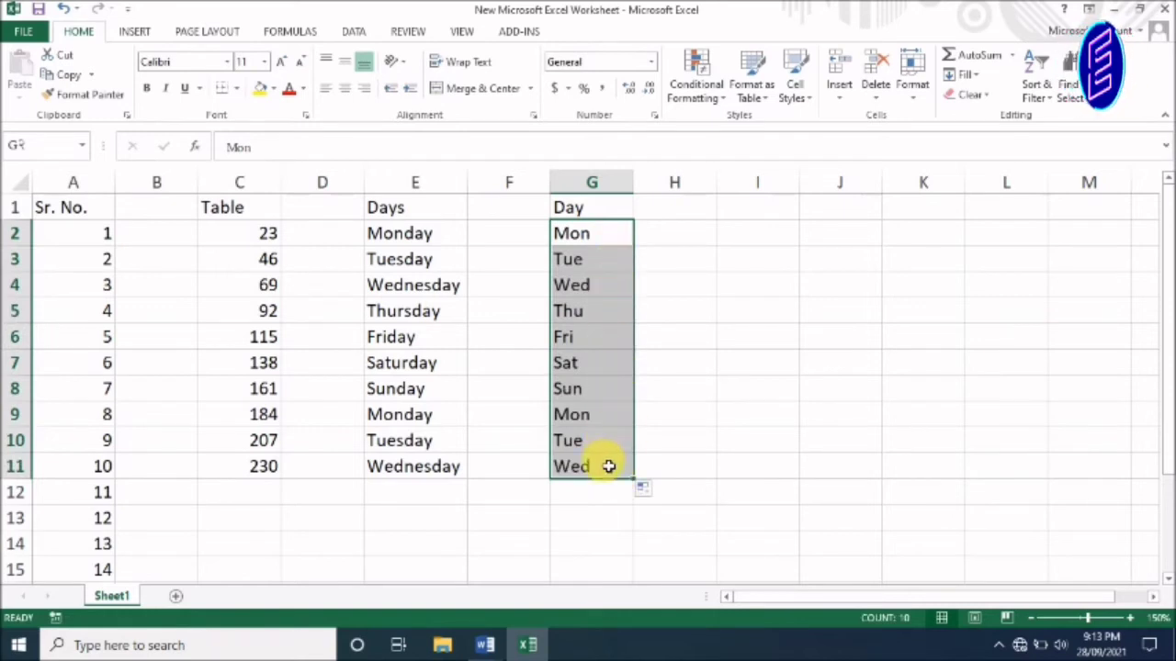
click(606, 519)
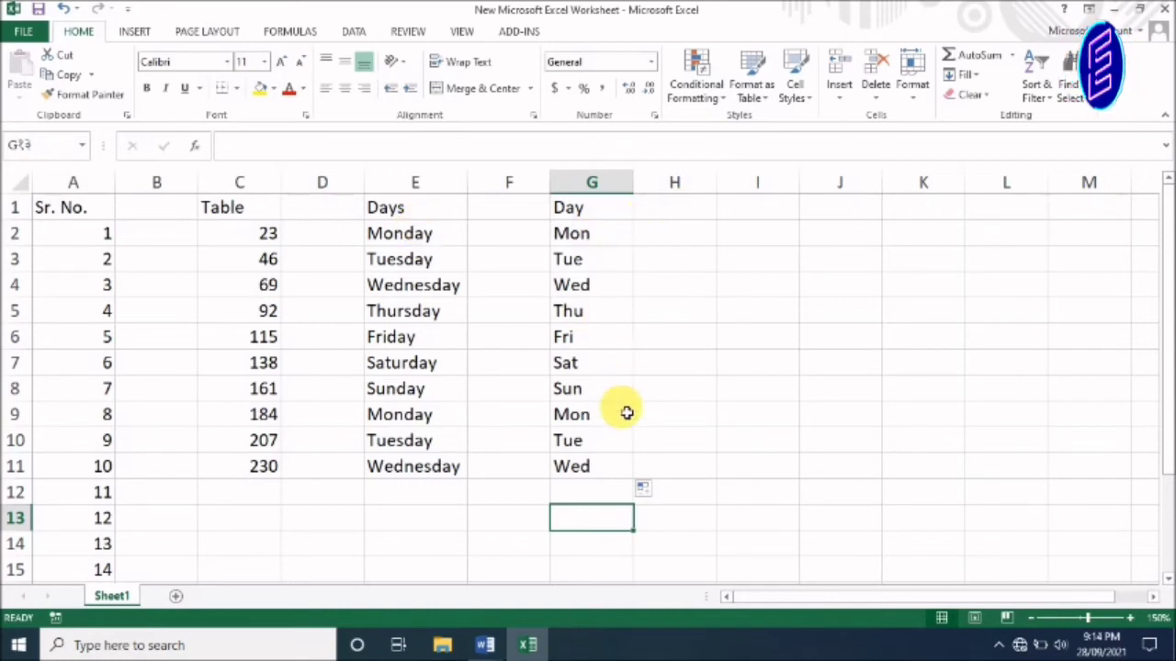
Step: Enter the heading 'Months' in I1 and 'January' in I2
click(748, 210)
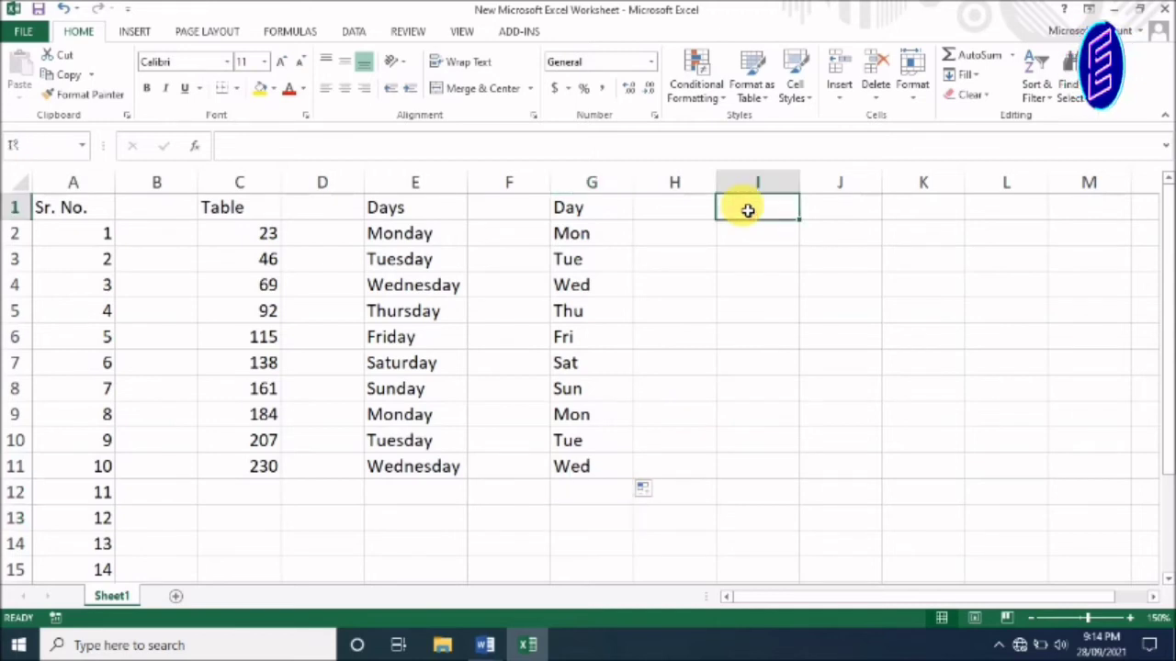
text(Mon)
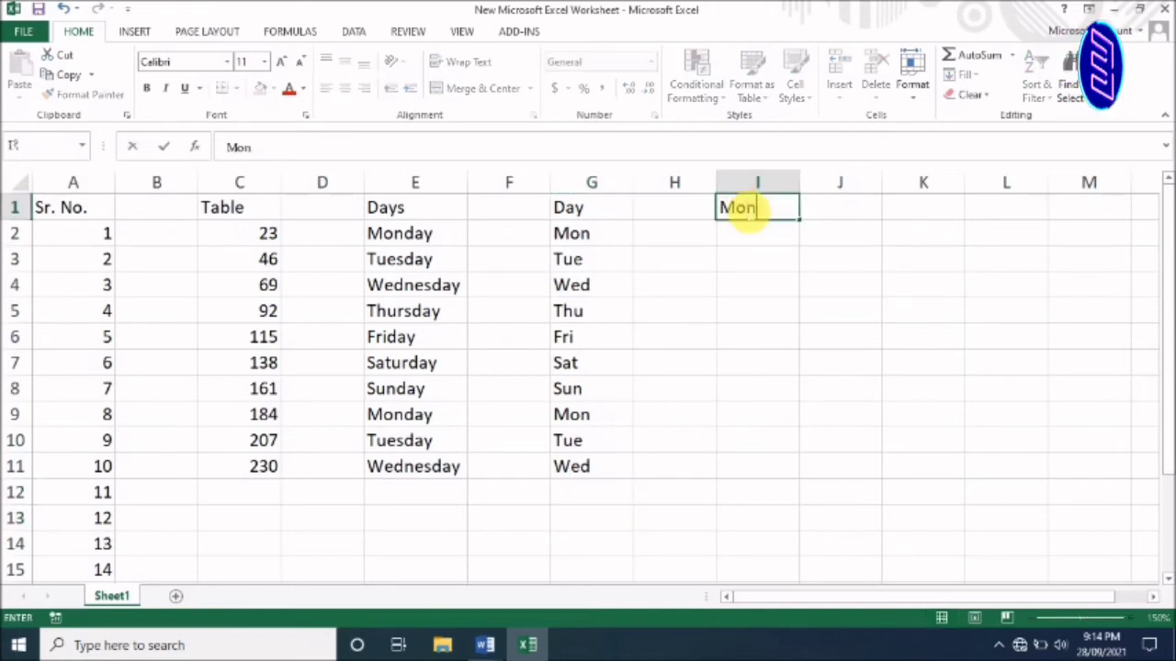
text(t)
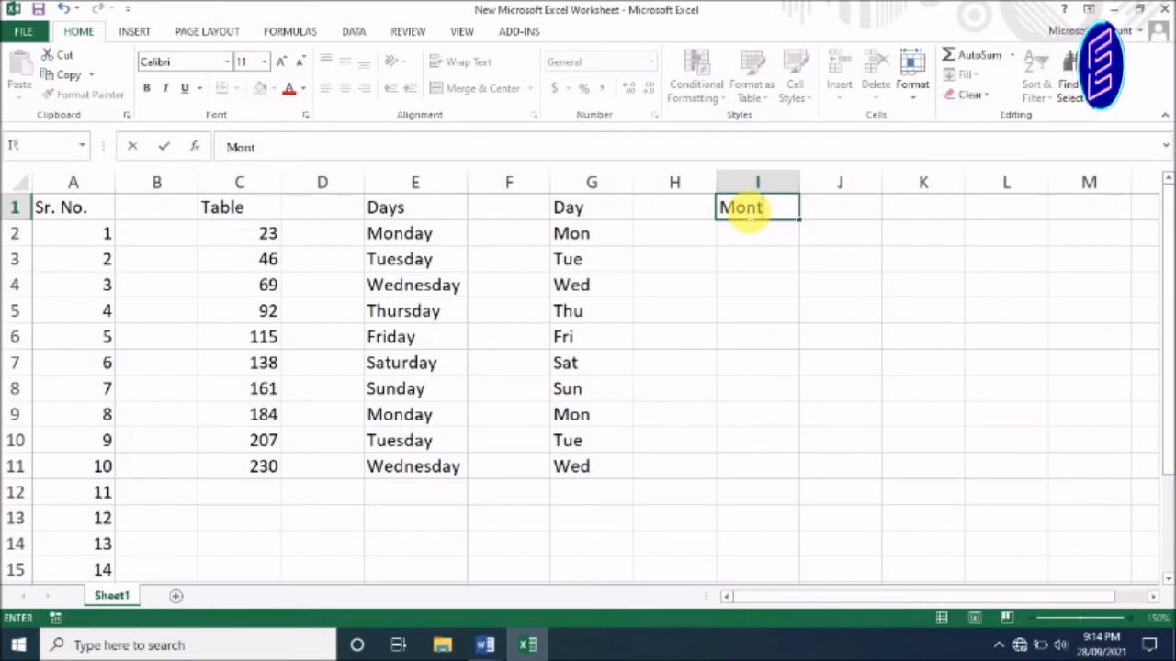
text(hs)
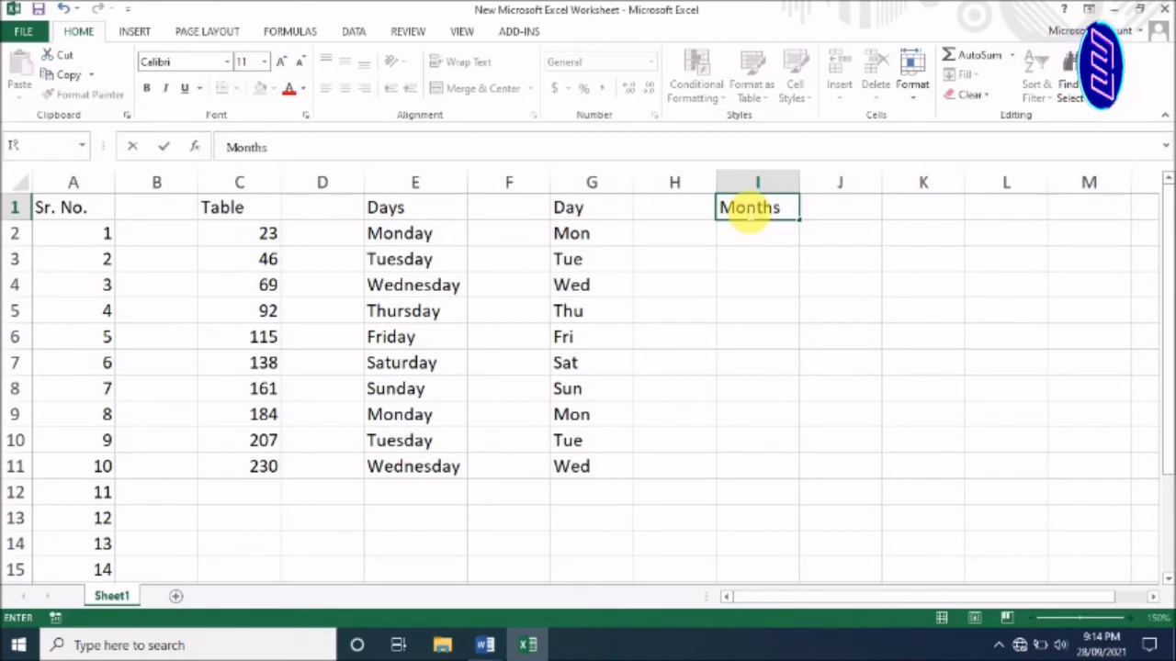
click(781, 242)
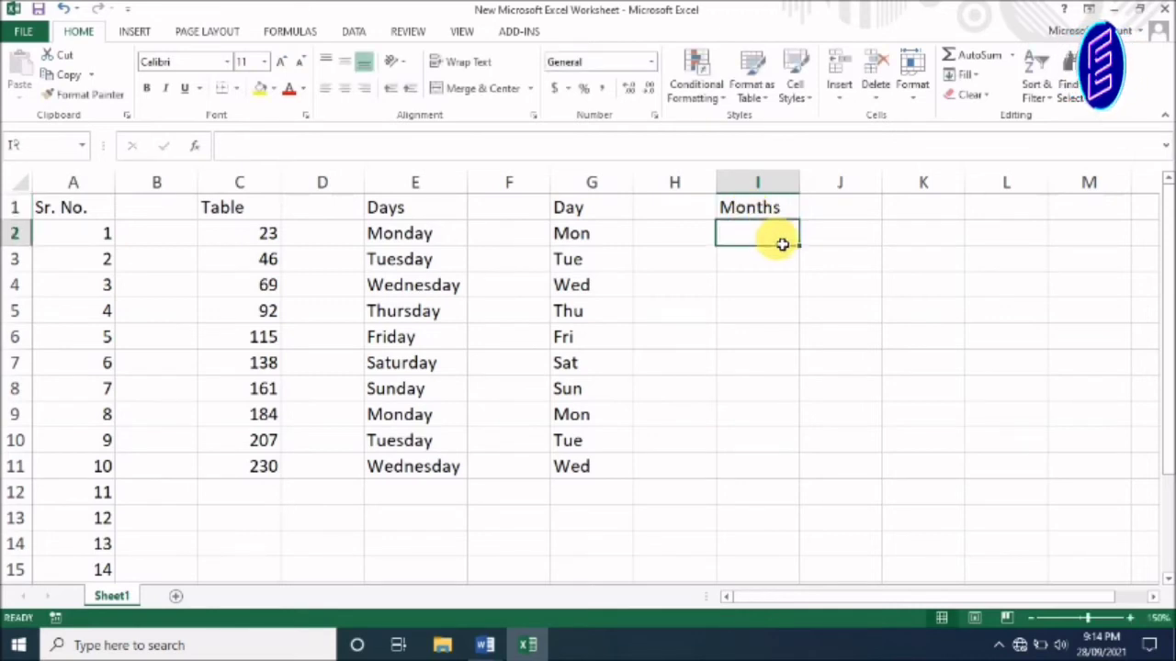
text(Janu)
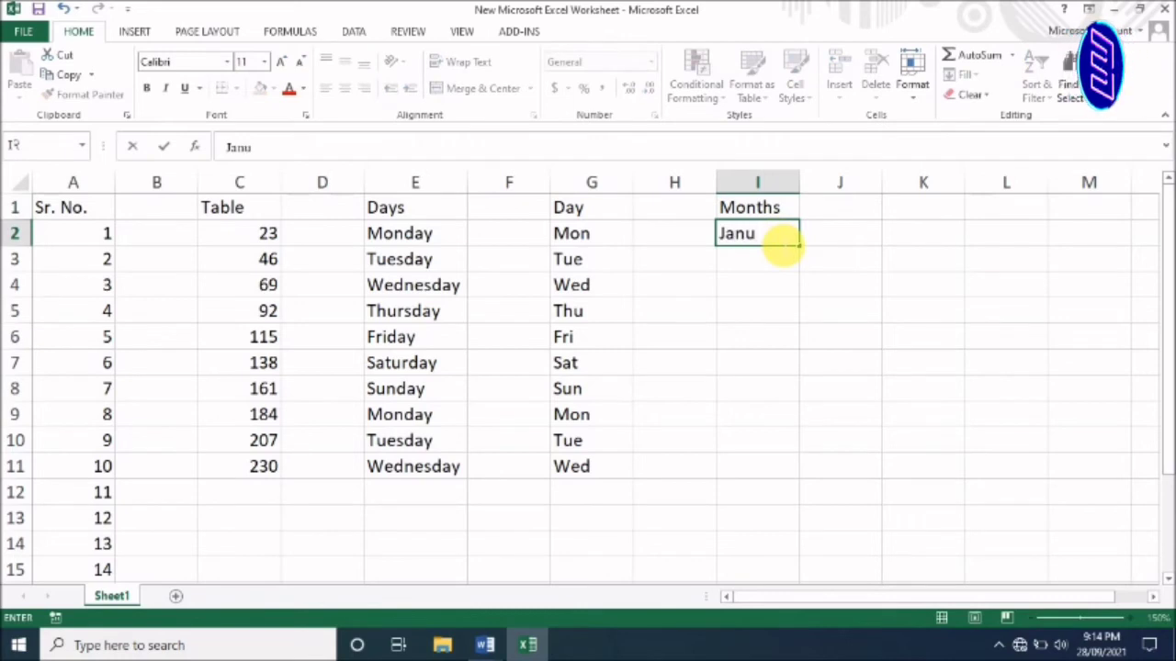
text(ary)
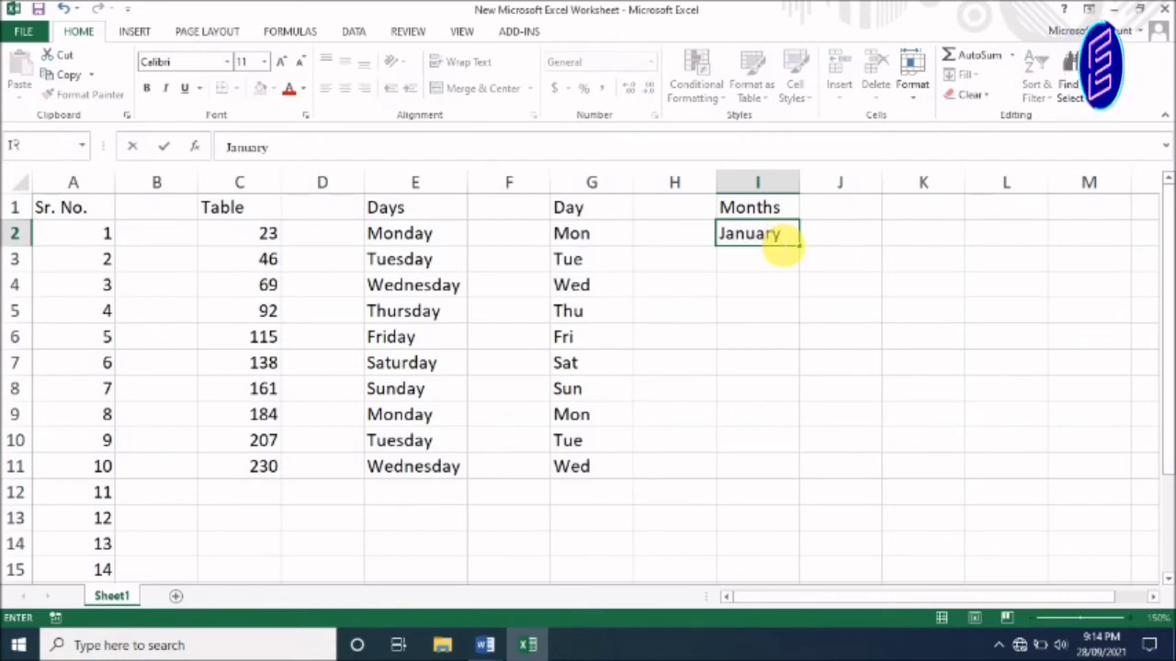
click(781, 280)
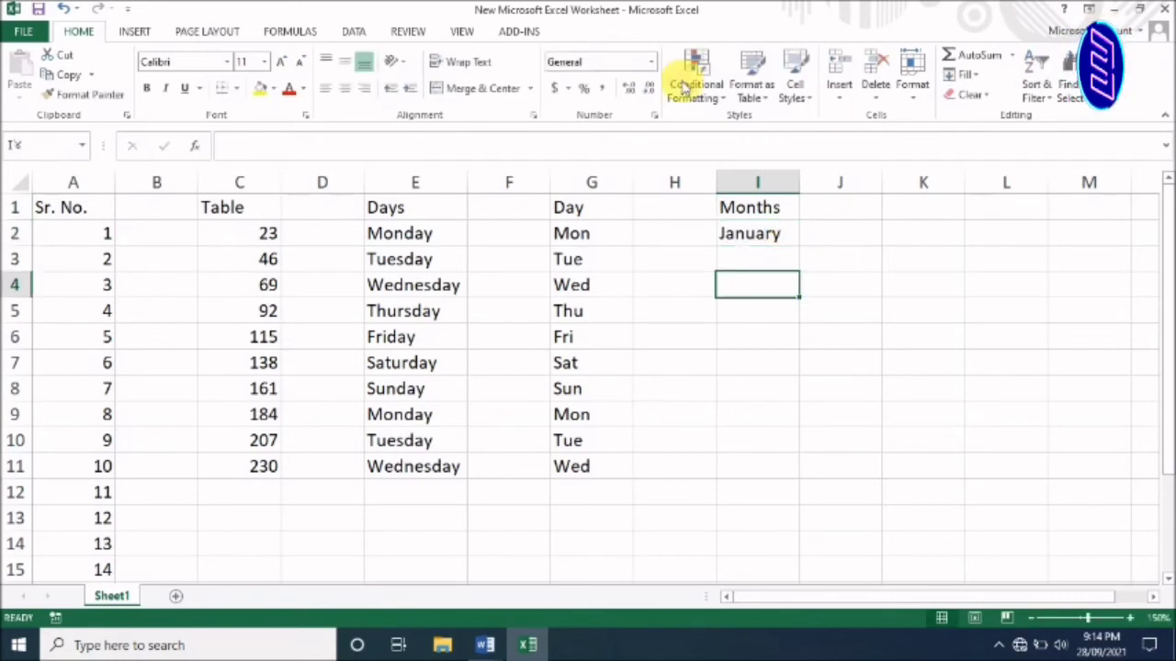
Step: Autofill month names from January through February down to I15, checking December in I13
click(764, 236)
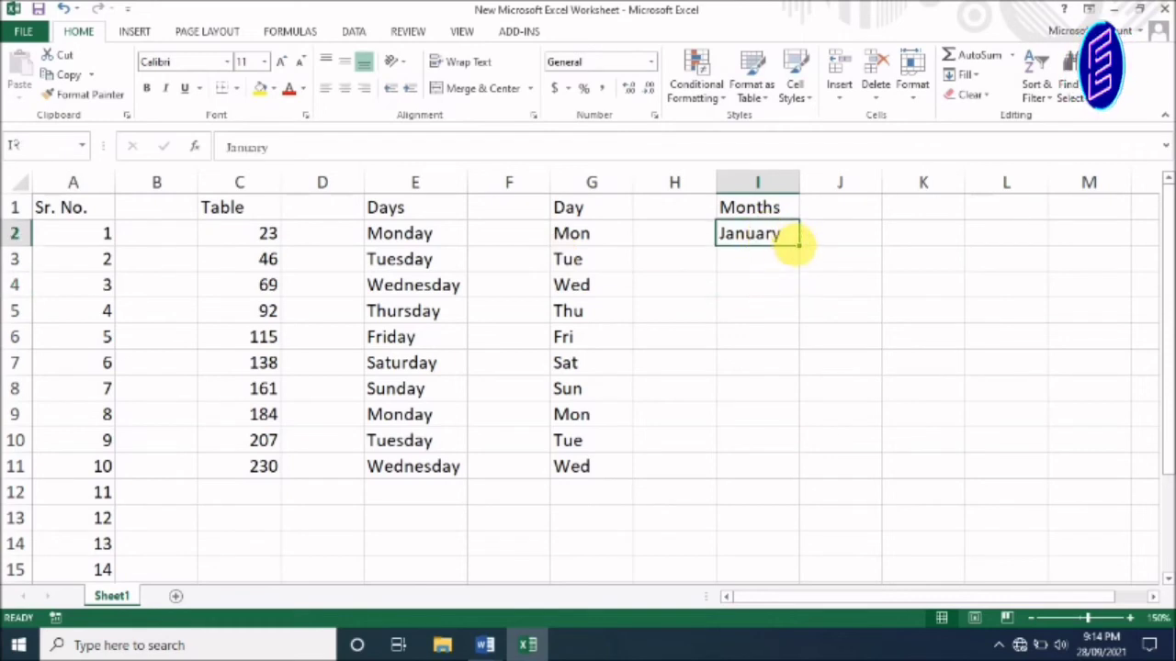
drag(802, 249, 801, 505)
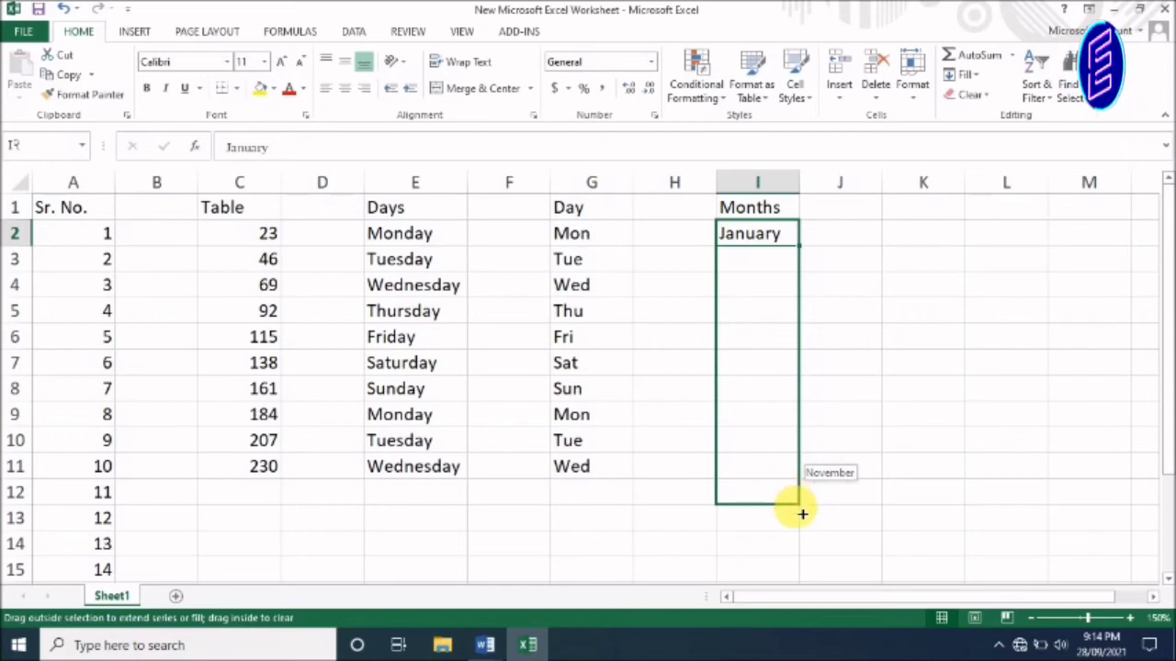
drag(802, 505, 800, 553)
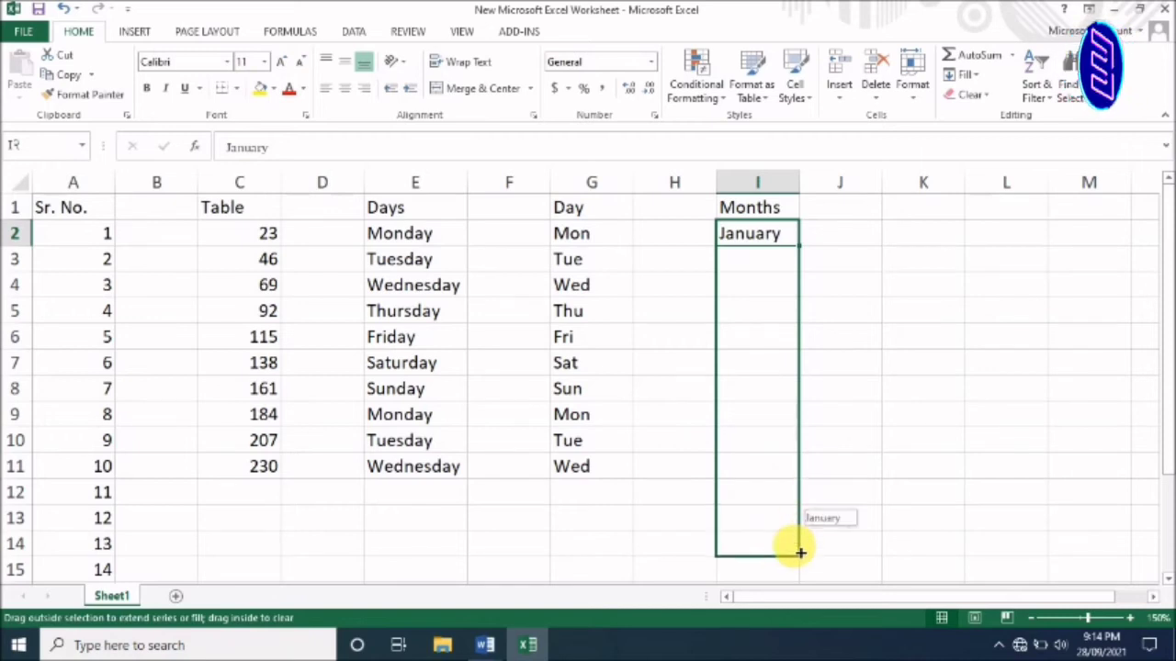
drag(800, 553, 800, 574)
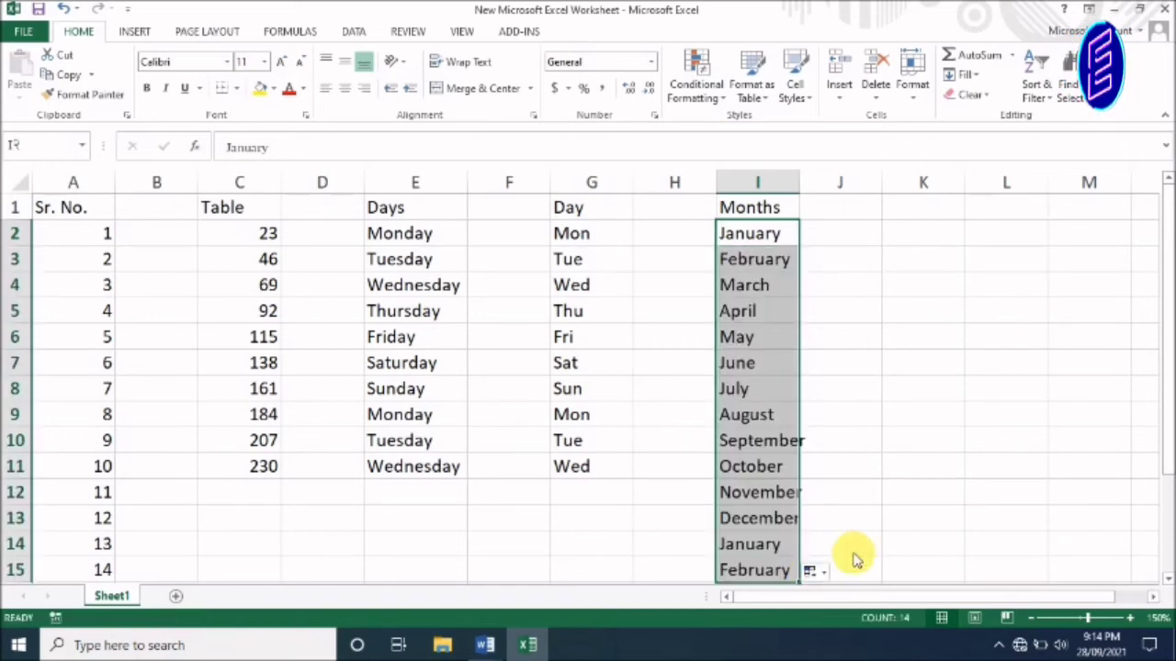
click(821, 287)
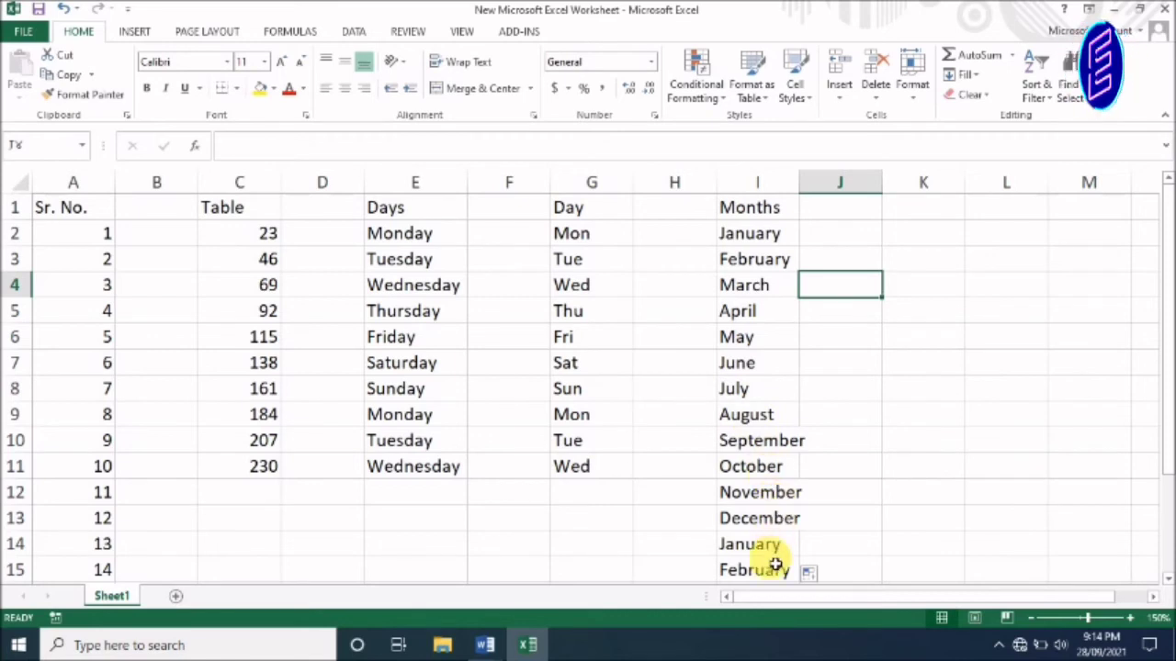
click(843, 468)
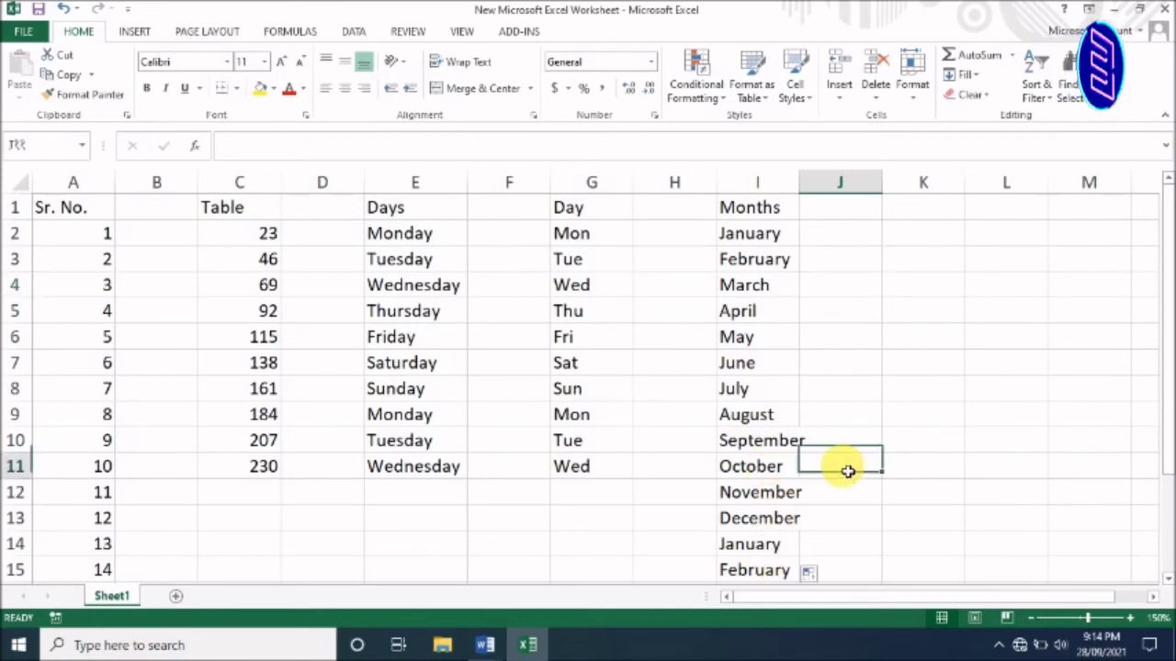
click(776, 520)
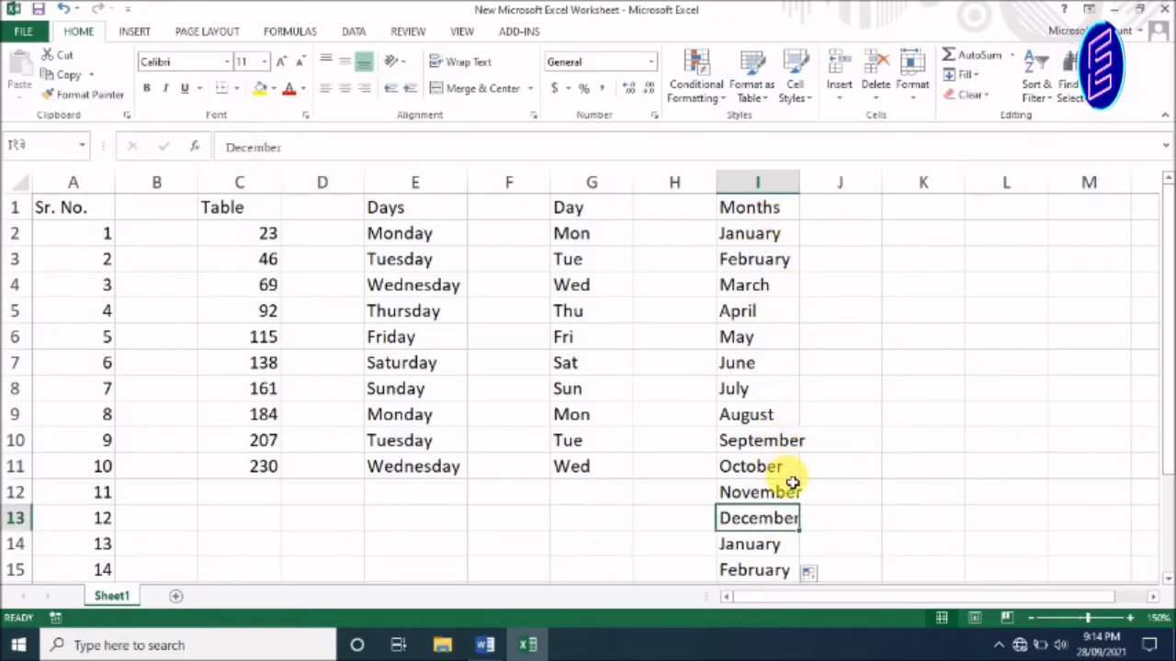
click(981, 409)
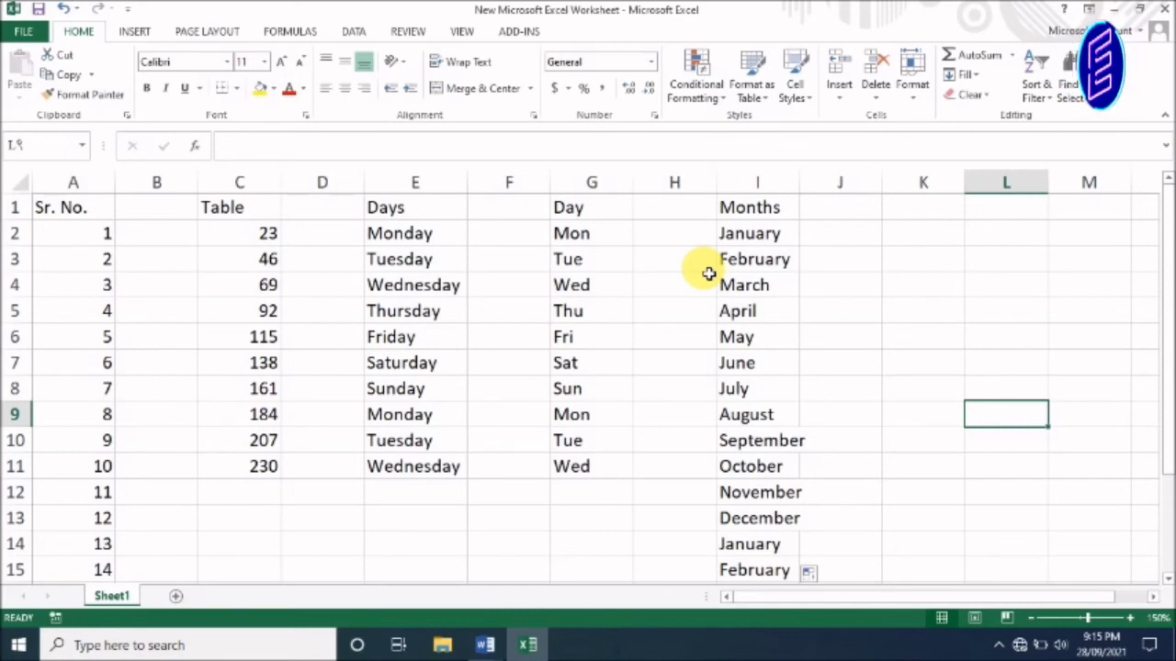
Step: Enter 'Date' in K1 and 28-9-21 in K2, then autofill dates through 11/10/2021 in K15
click(922, 215)
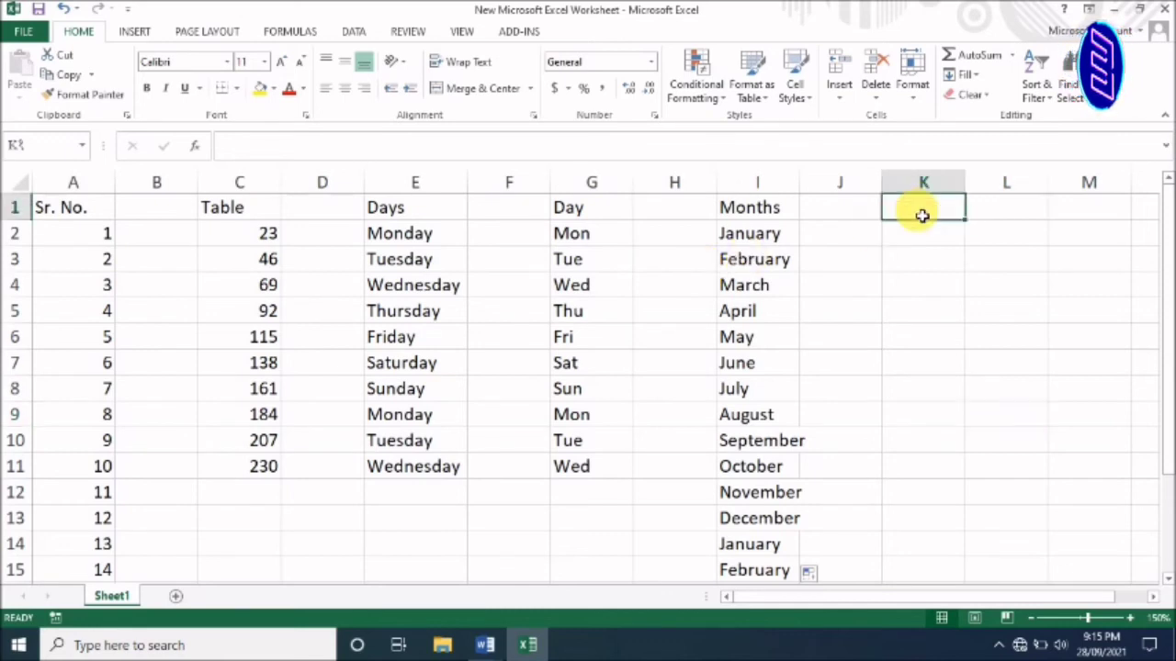
text(Da)
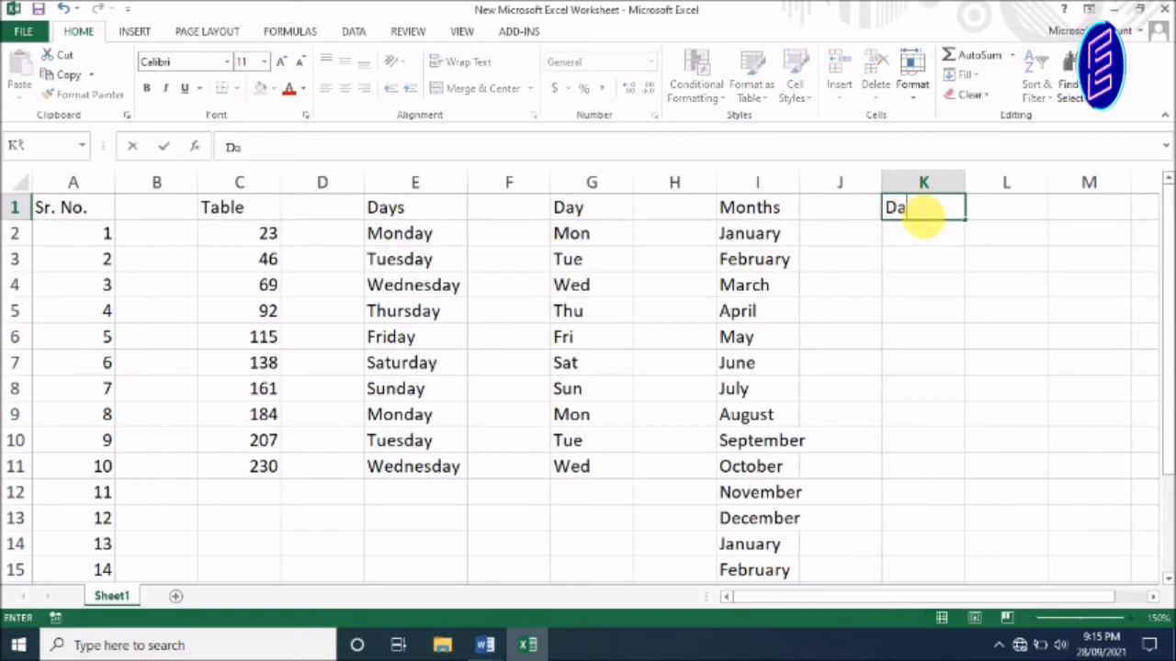
text(te)
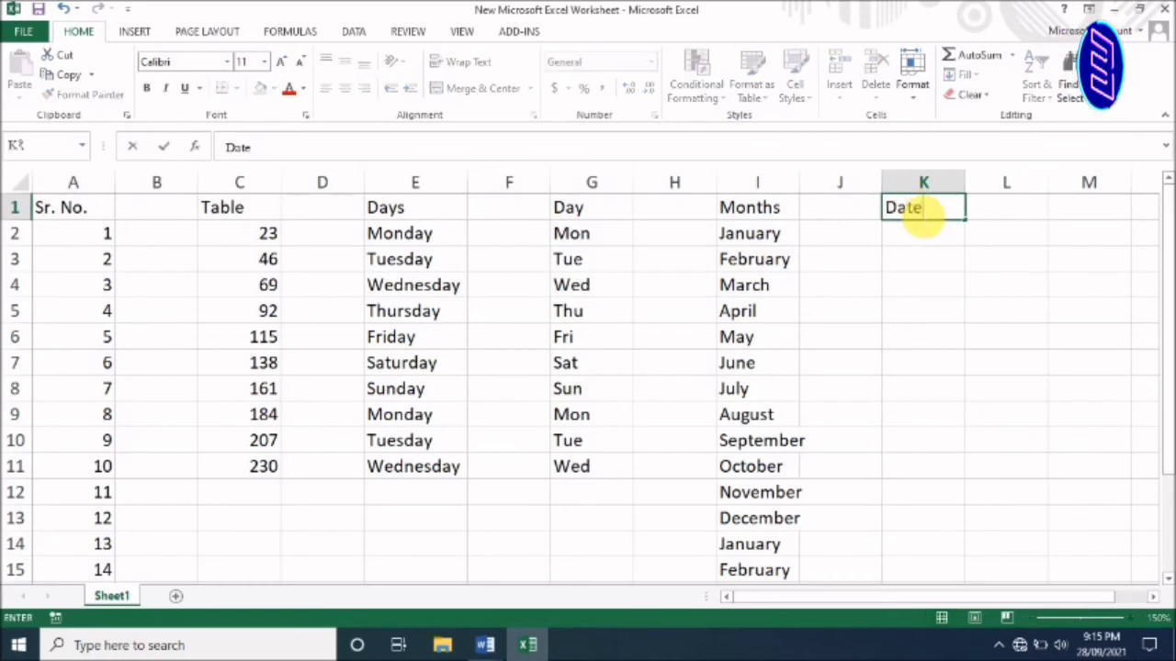
click(923, 242)
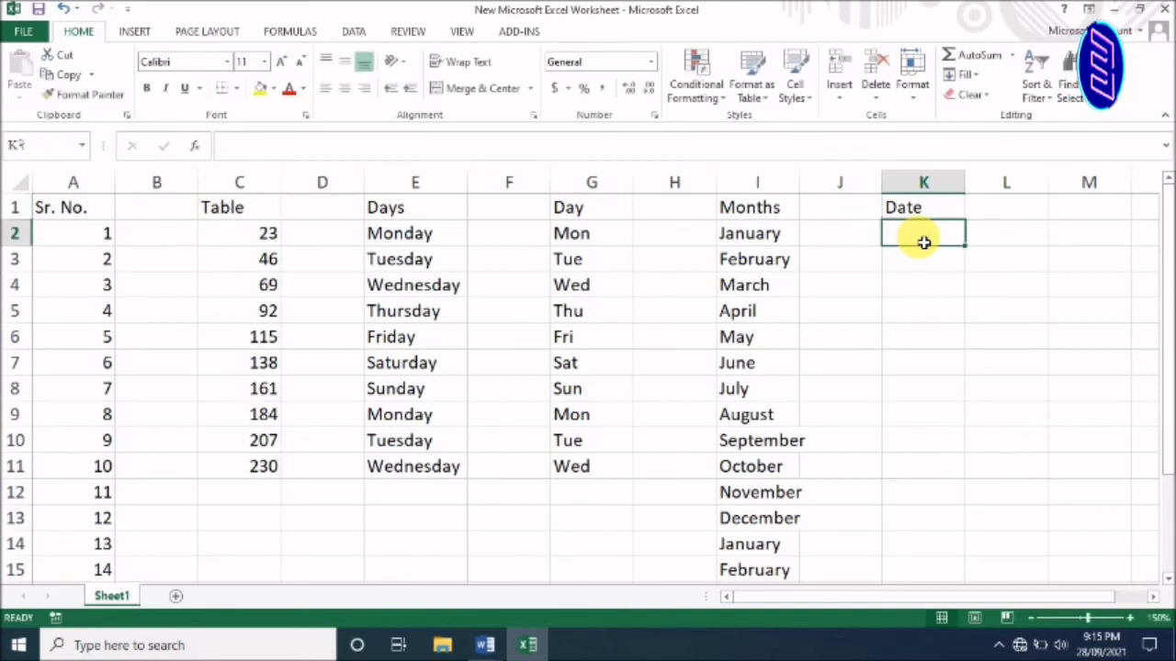
text(2)
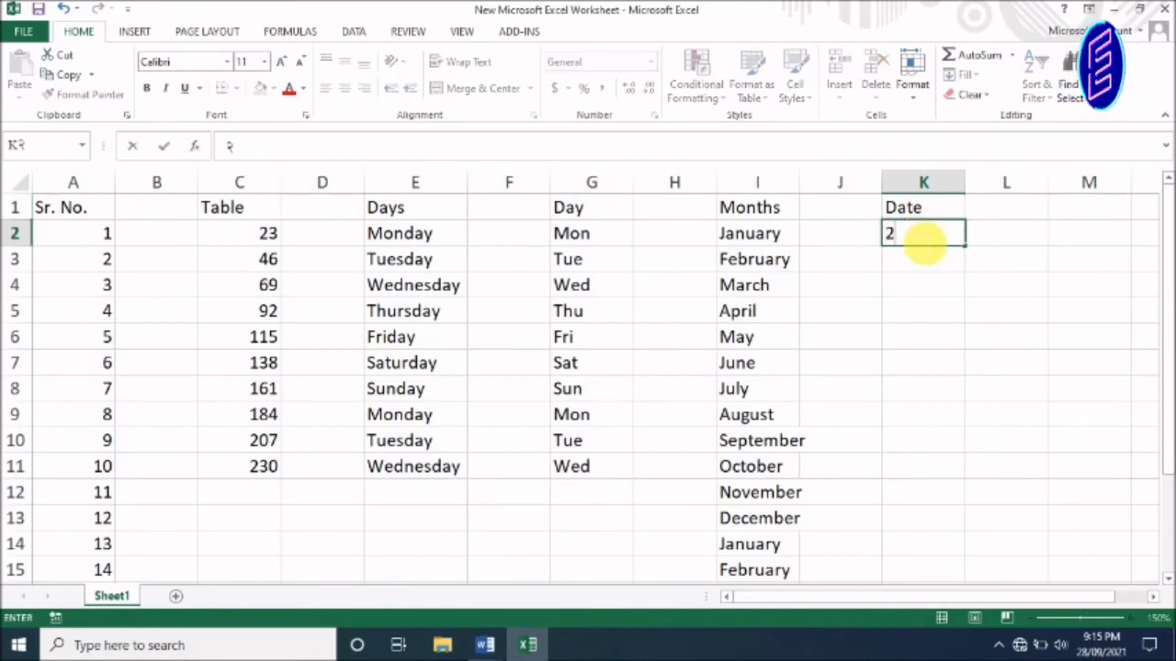
text(8)
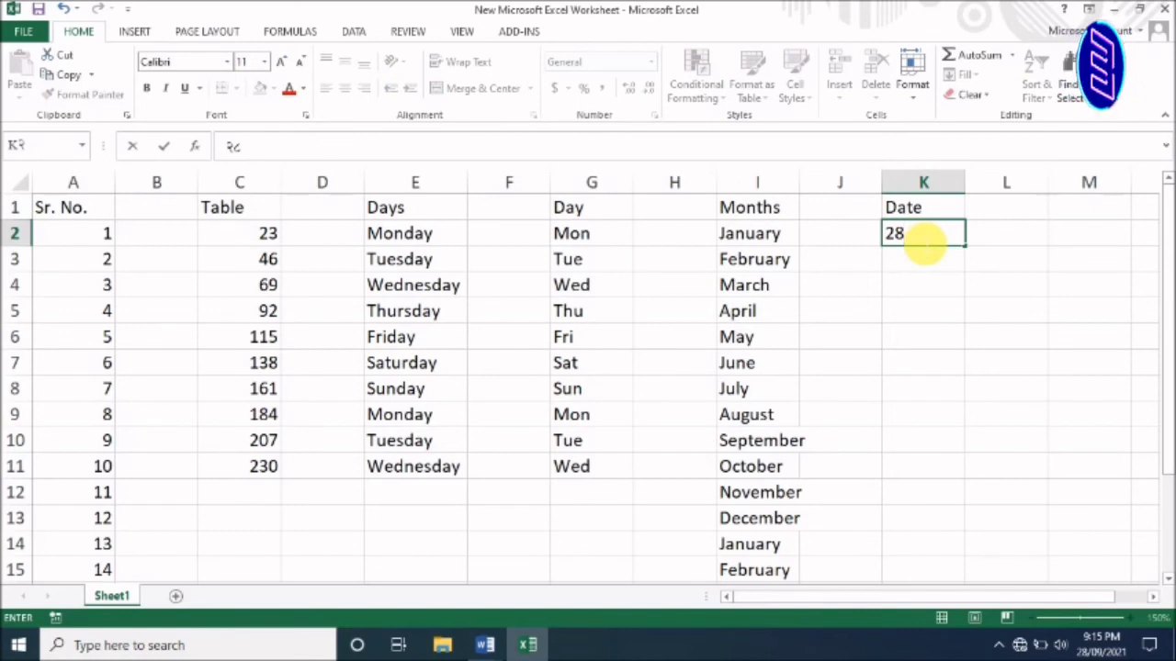
text(-9)
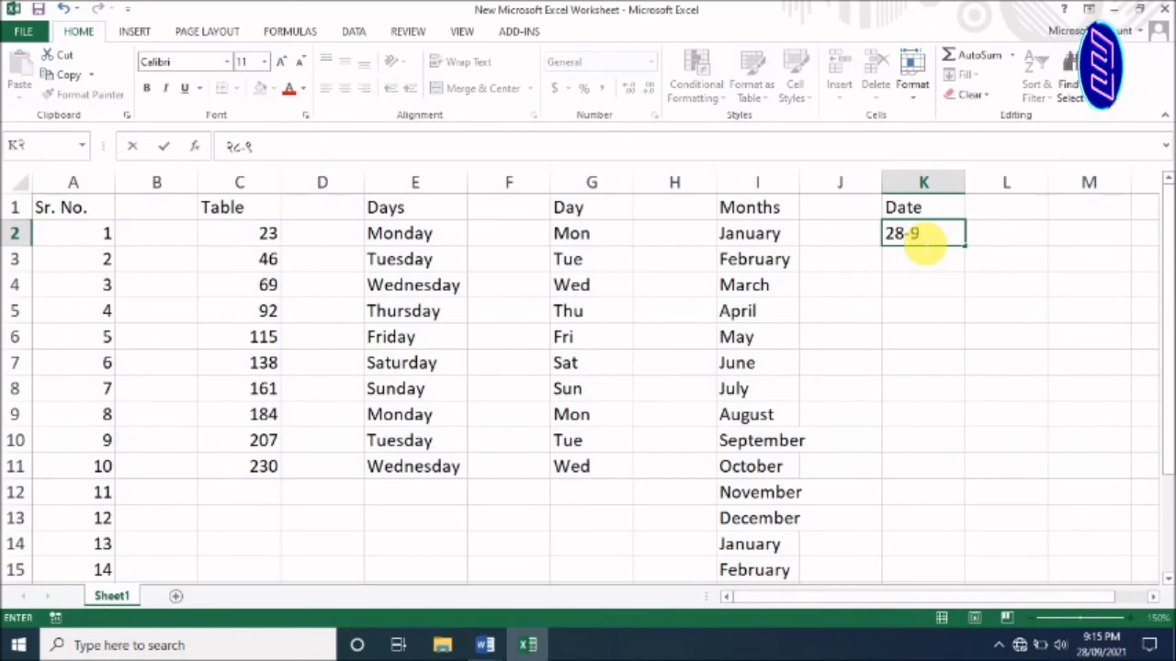
text(-21)
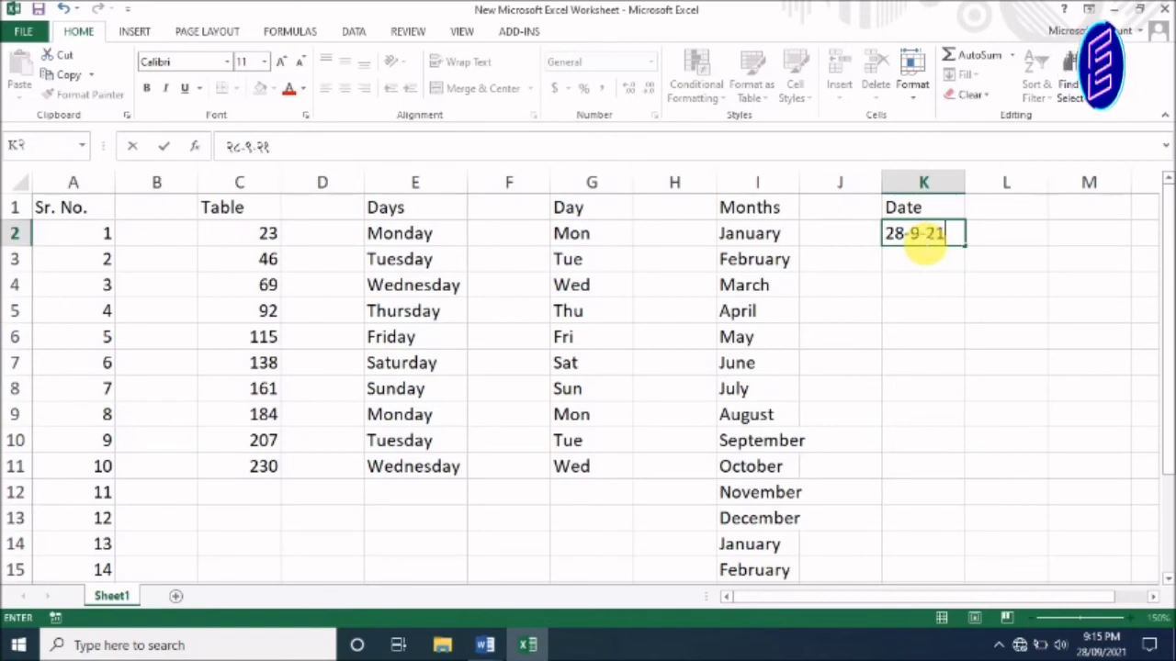
click(950, 305)
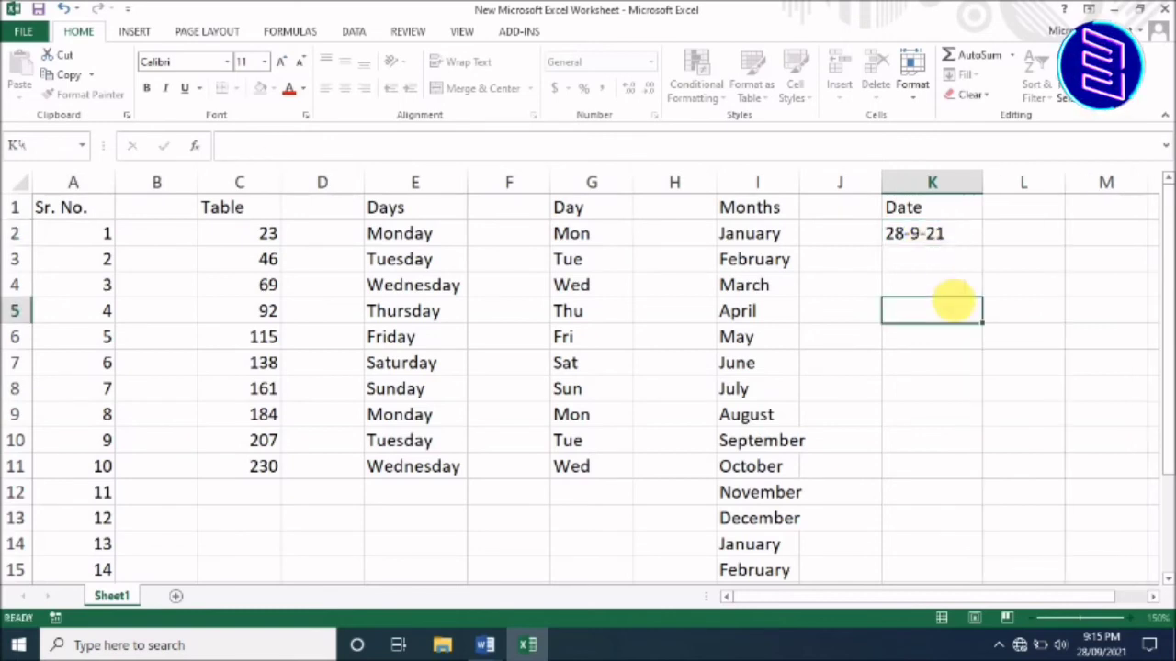
click(943, 237)
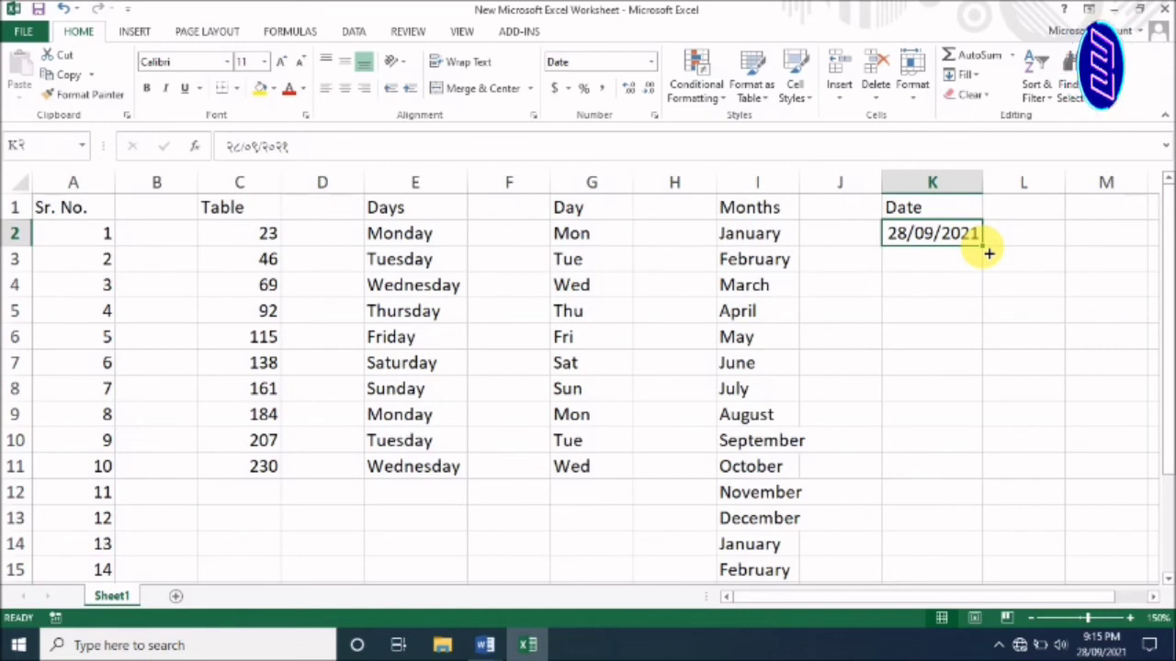
drag(988, 255, 990, 581)
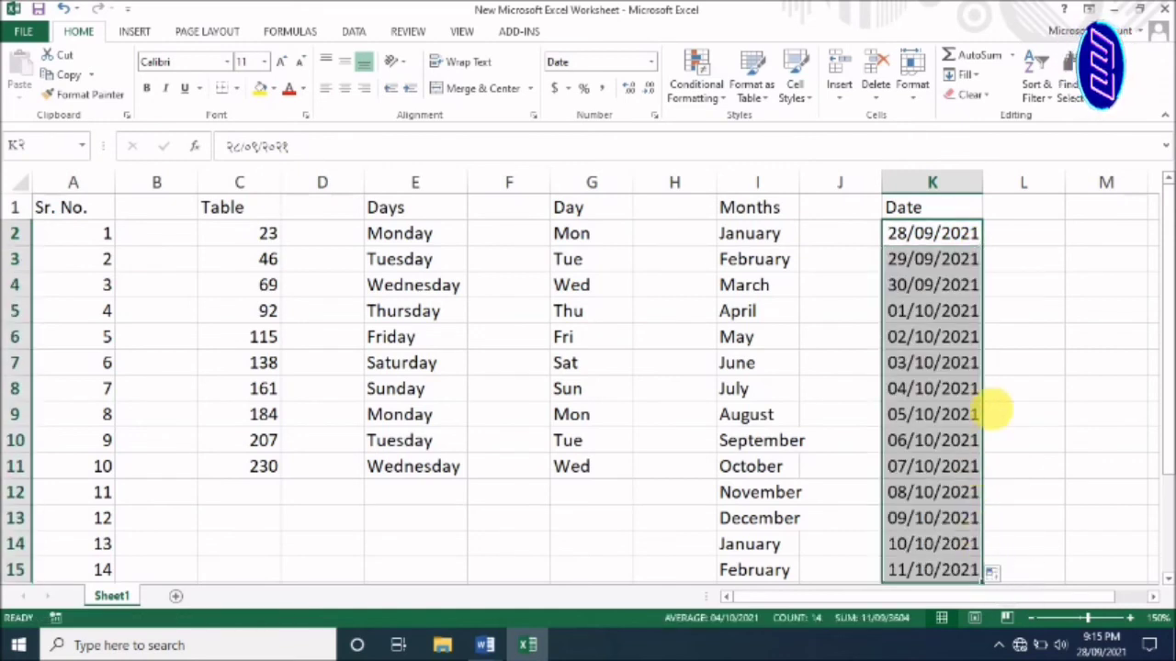
click(1020, 466)
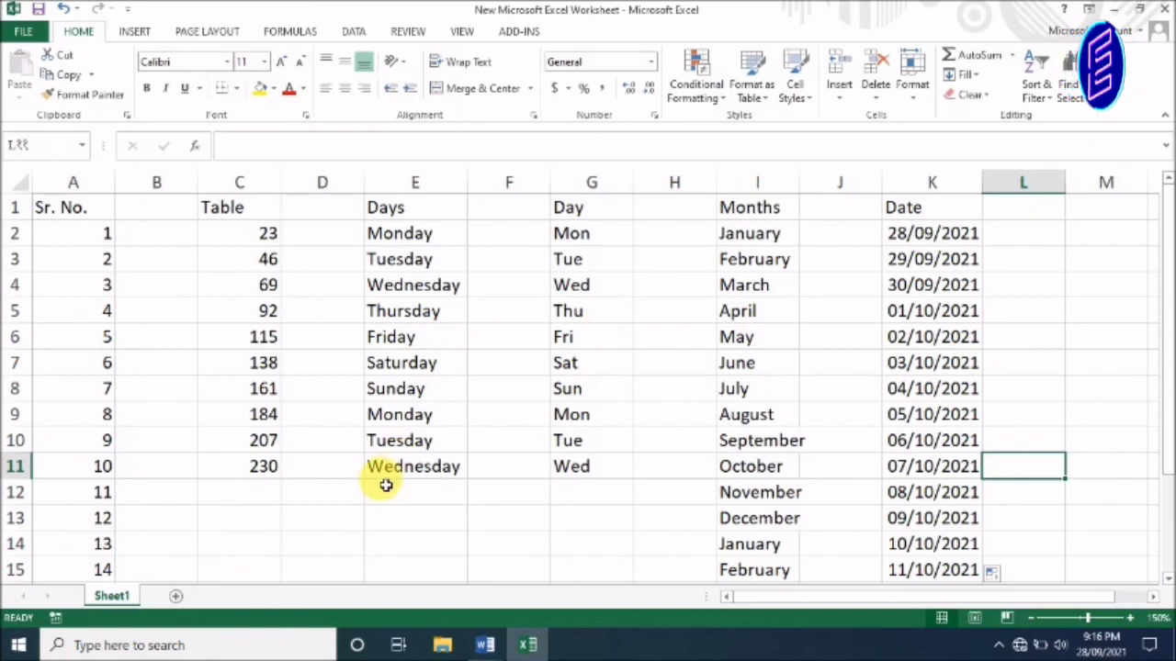
Step: Minimize the Excel window holding the finished autofill columns
click(310, 546)
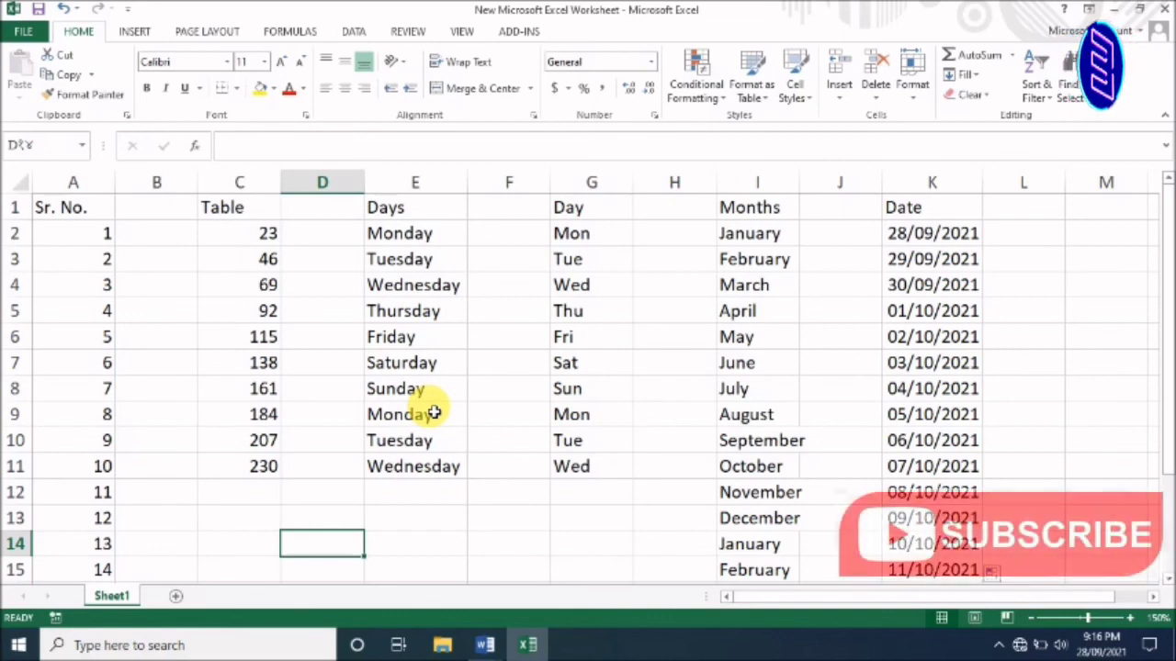
click(1118, 11)
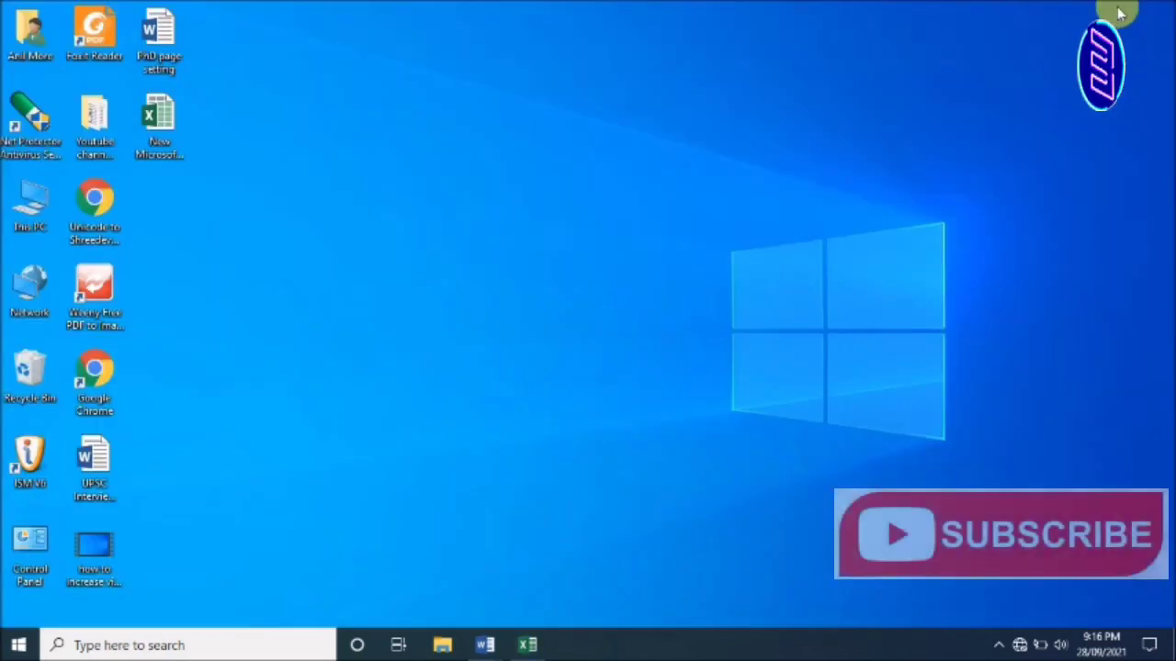